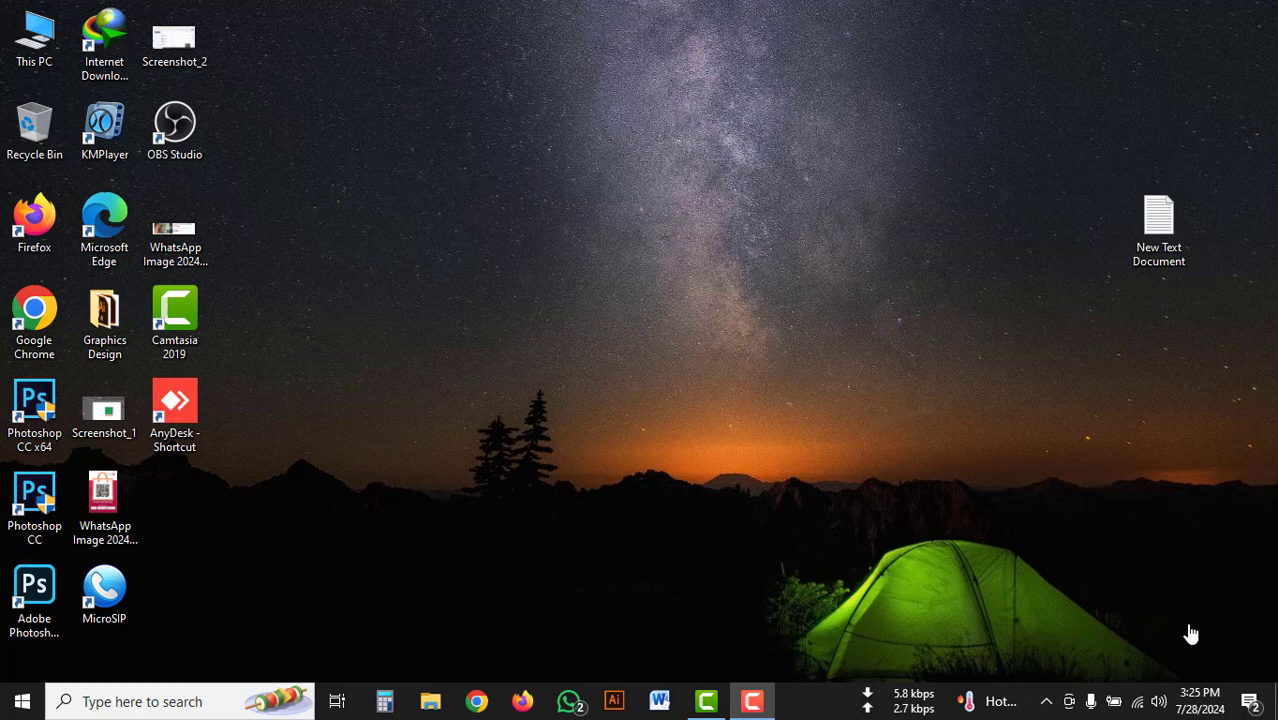
right_click(422, 181)
left_click(478, 239)
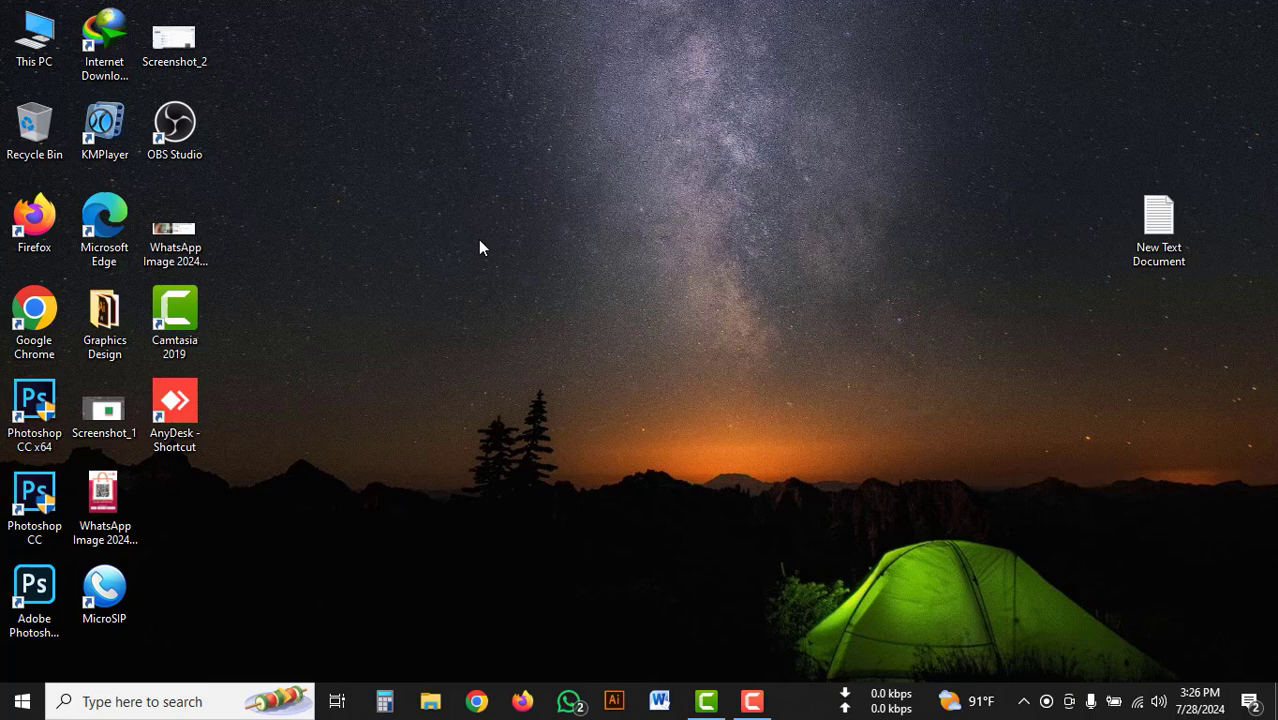
right_click(510, 150)
left_click(548, 202)
right_click(542, 170)
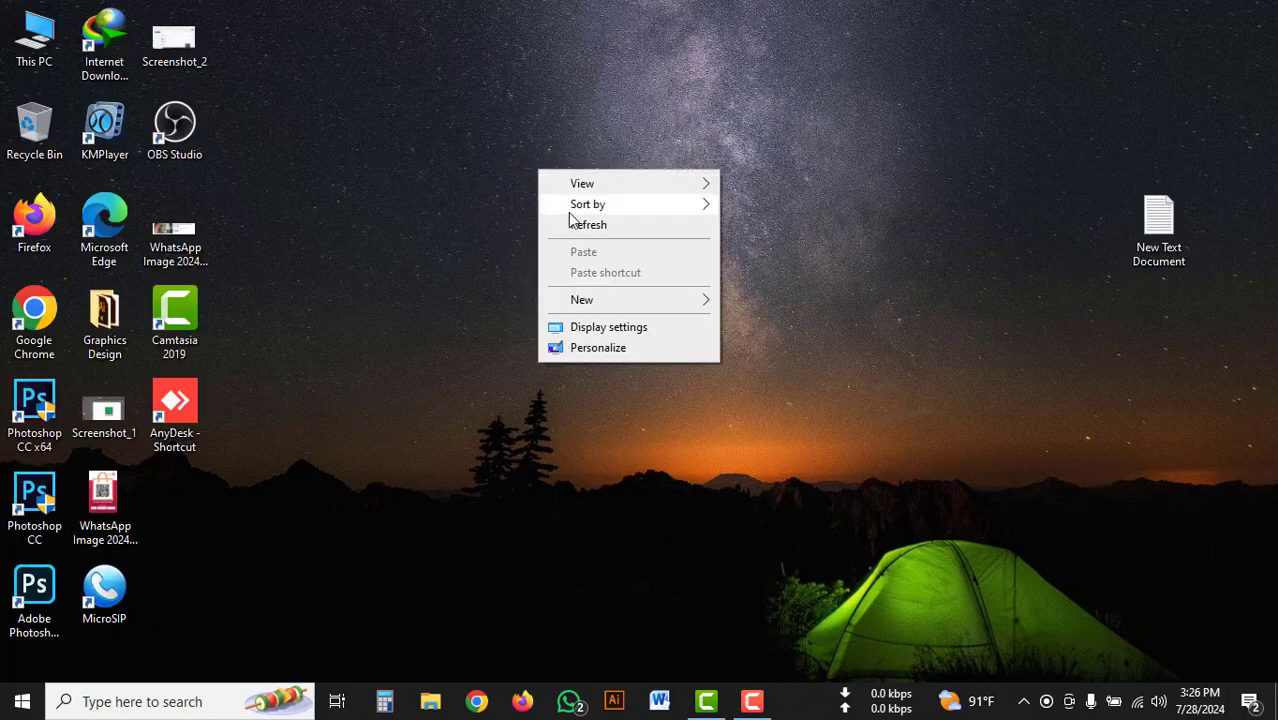
right_click(565, 145)
left_click(614, 198)
right_click(578, 99)
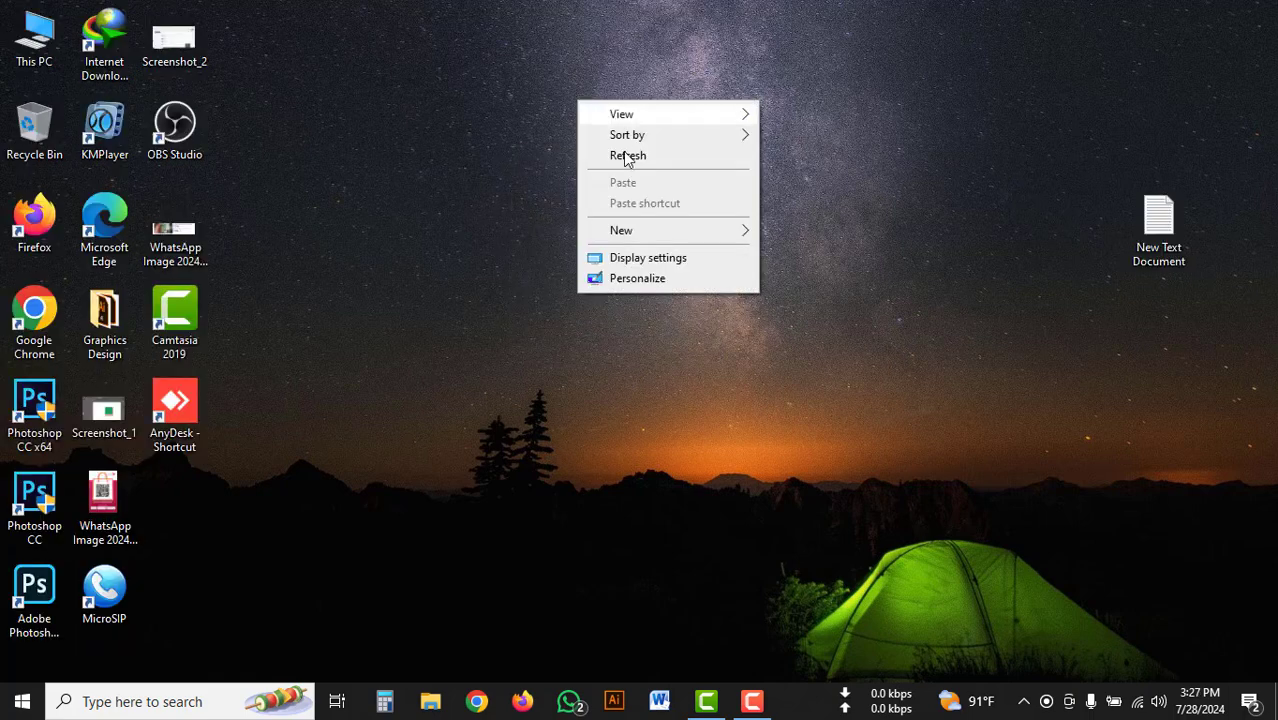
left_click(623, 155)
Open a blank document in Microsoft Word and enter the word "Bangladesh".
left_click(660, 702)
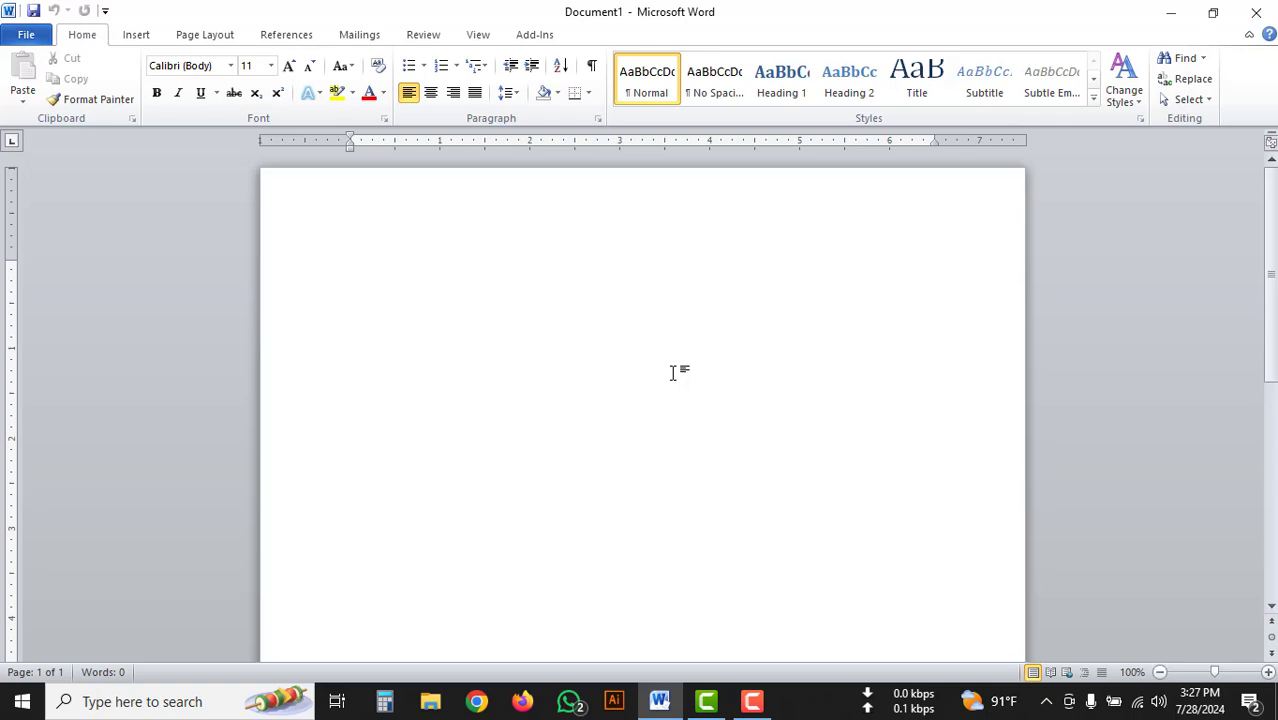
type("Bangladesh")
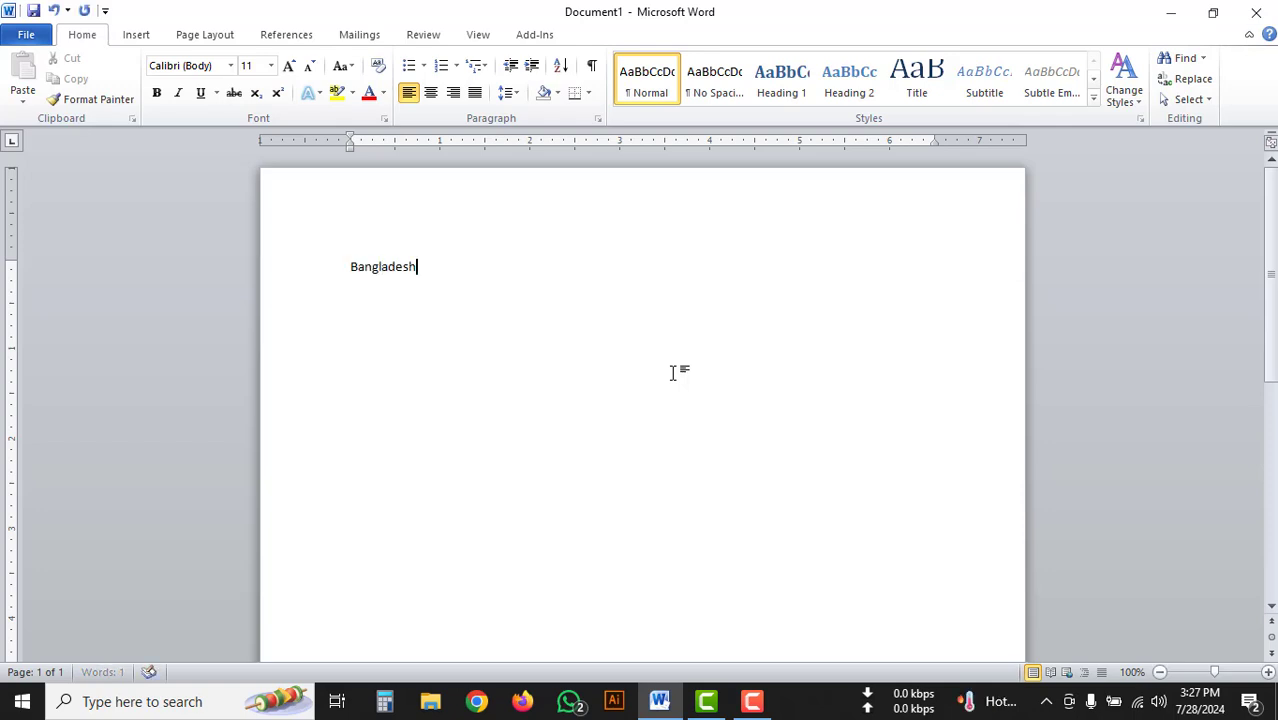
Copy the "Bangladesh" line and paste it repeatedly after itself to fill several lines of the page.
left_click_drag(402, 273, 342, 275)
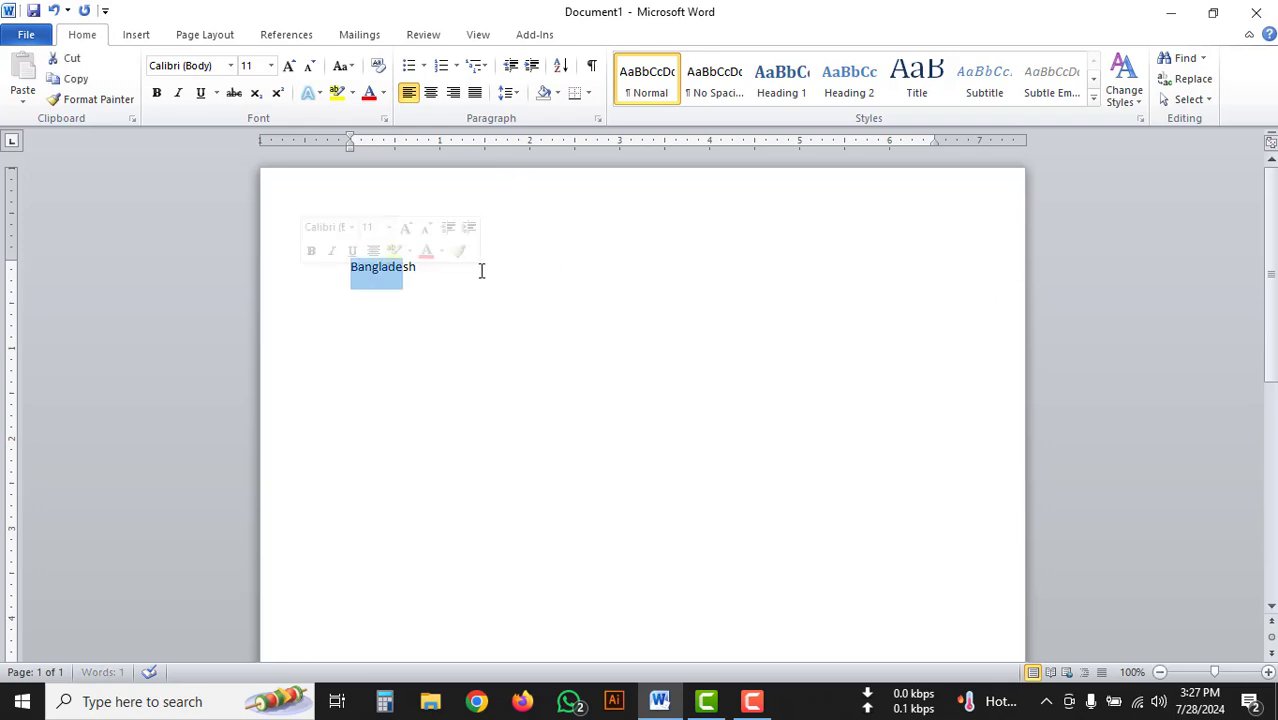
left_click(480, 272)
left_click_drag(479, 274, 328, 280)
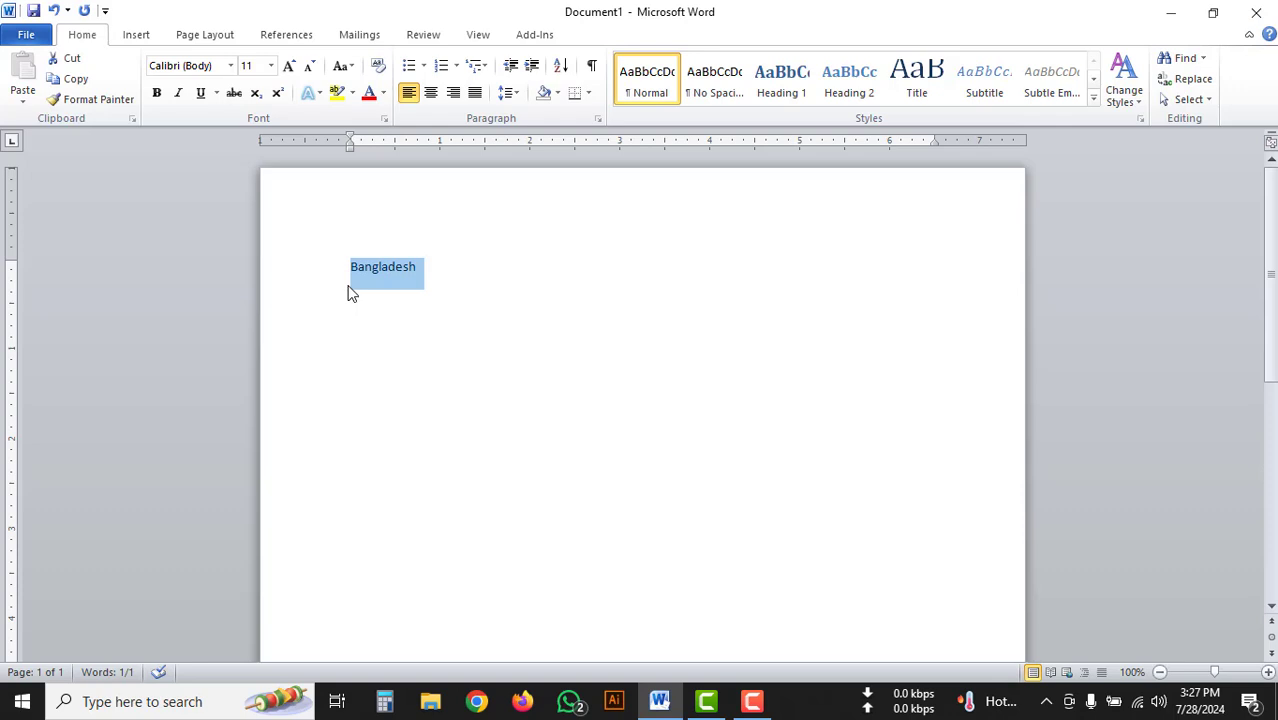
scroll(493, 309, "down", 5)
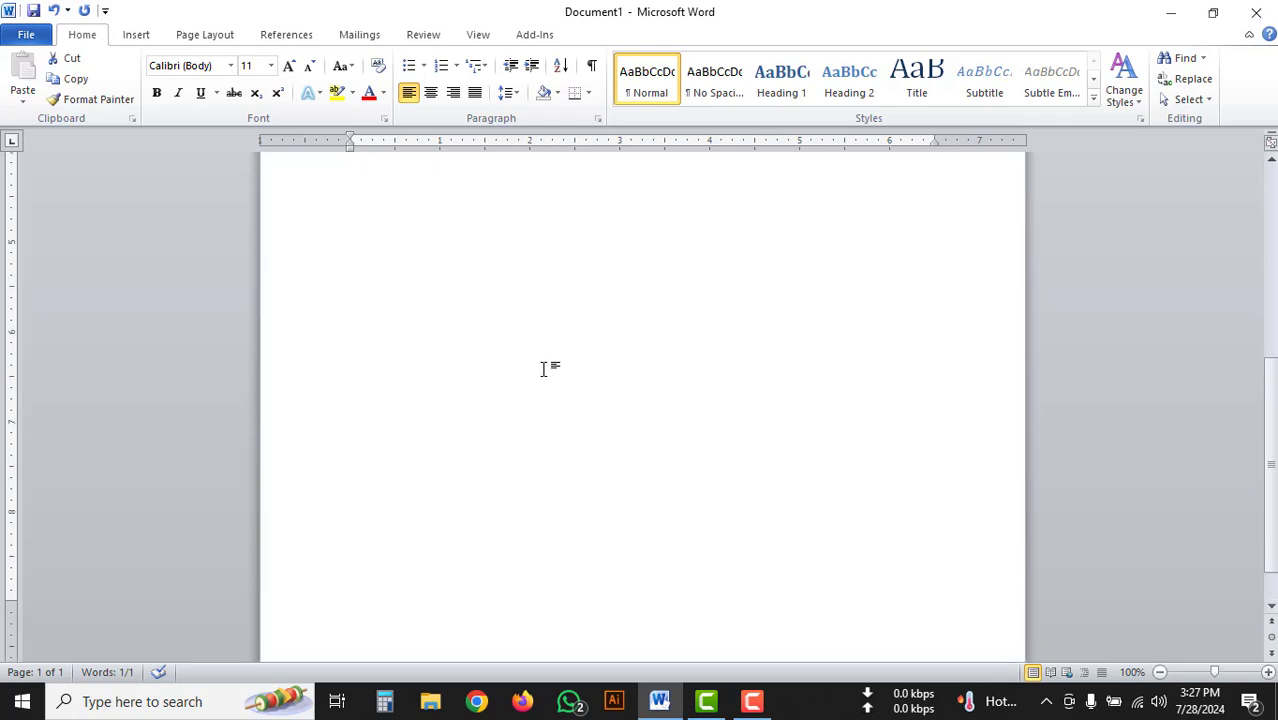
scroll(543, 369, "up", 5)
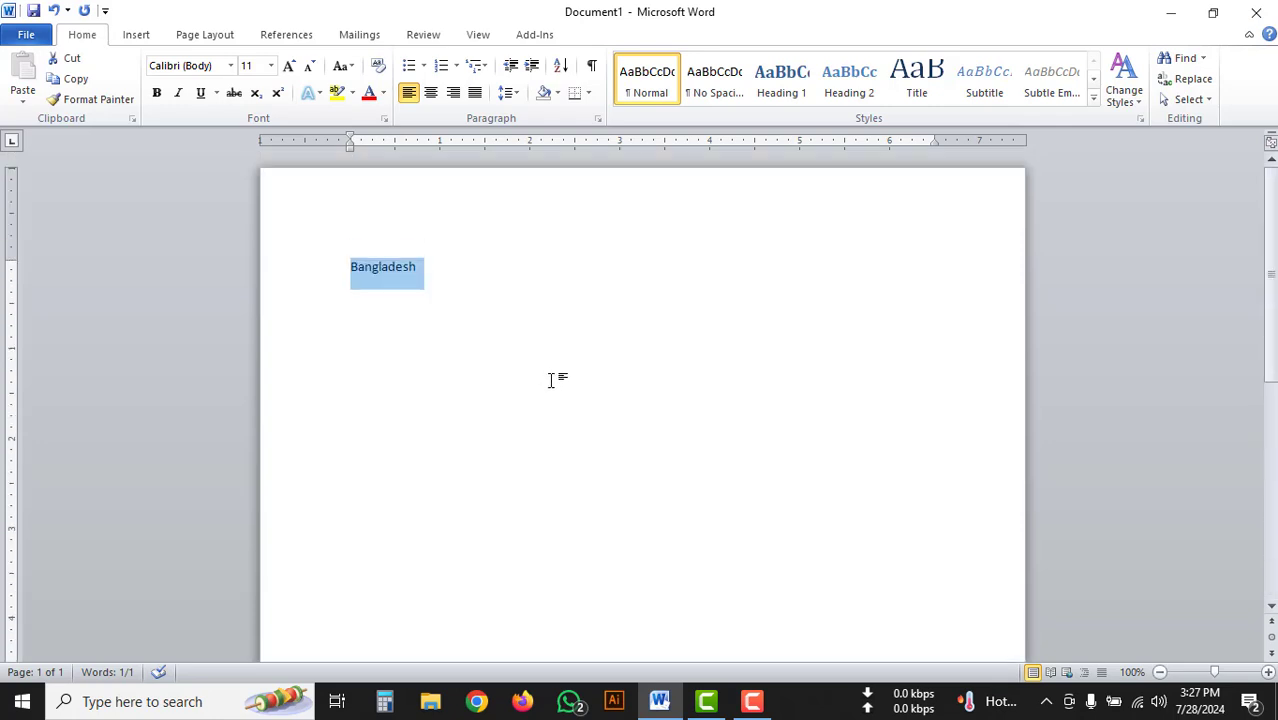
key("ctrl+c")
left_click(457, 268)
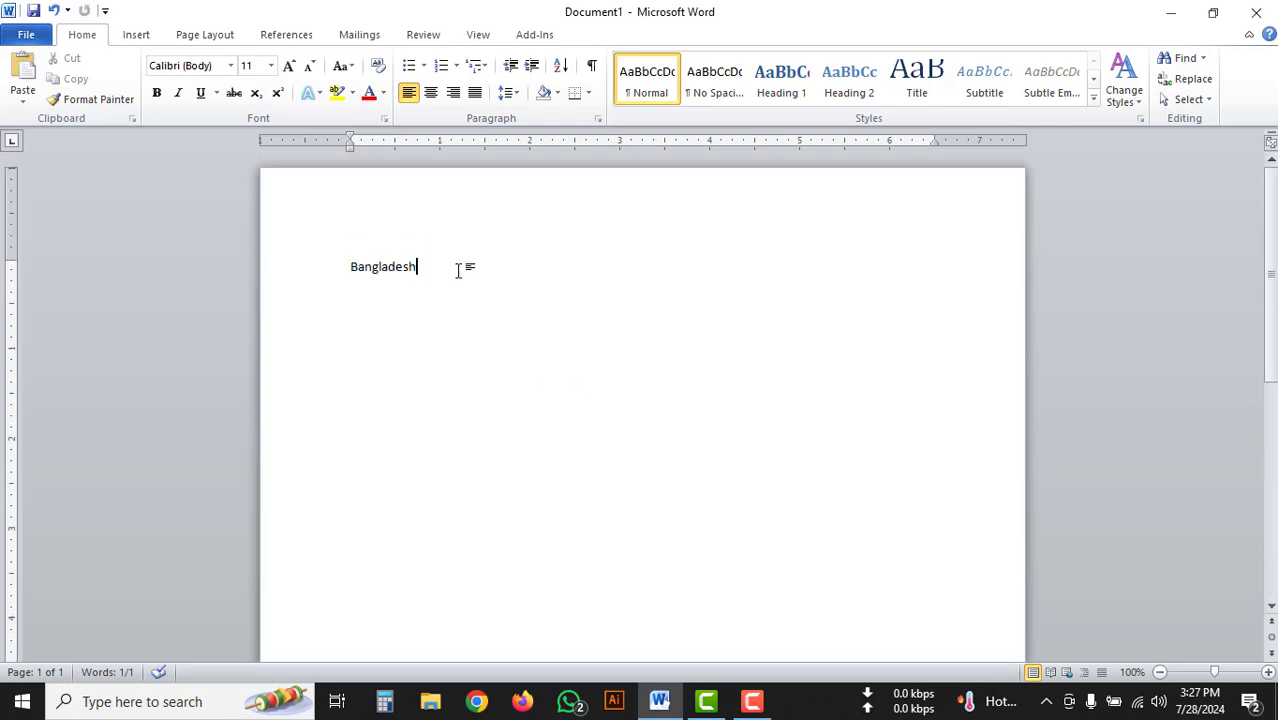
key("ctrl+v")
key("ctrl+v")
key("ctrl+v")
key("ctrl+v")
key("ctrl+v")
key("ctrl+v")
key("ctrl+v")
key("ctrl+v")
key("BackSpace")
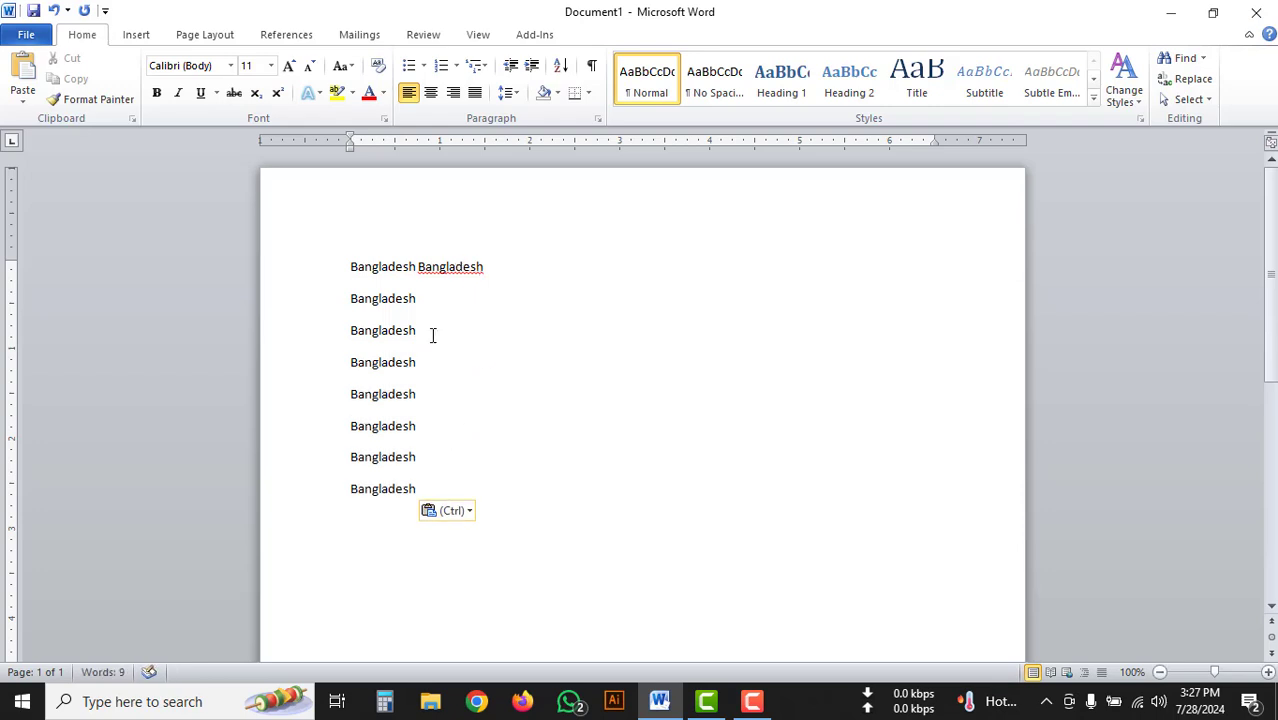
Copy the second "Bangladesh" line, append four copies to the first line, and delete the surplus line break and the final "h".
left_click(420, 302)
left_click(308, 303)
key("ctrl+c")
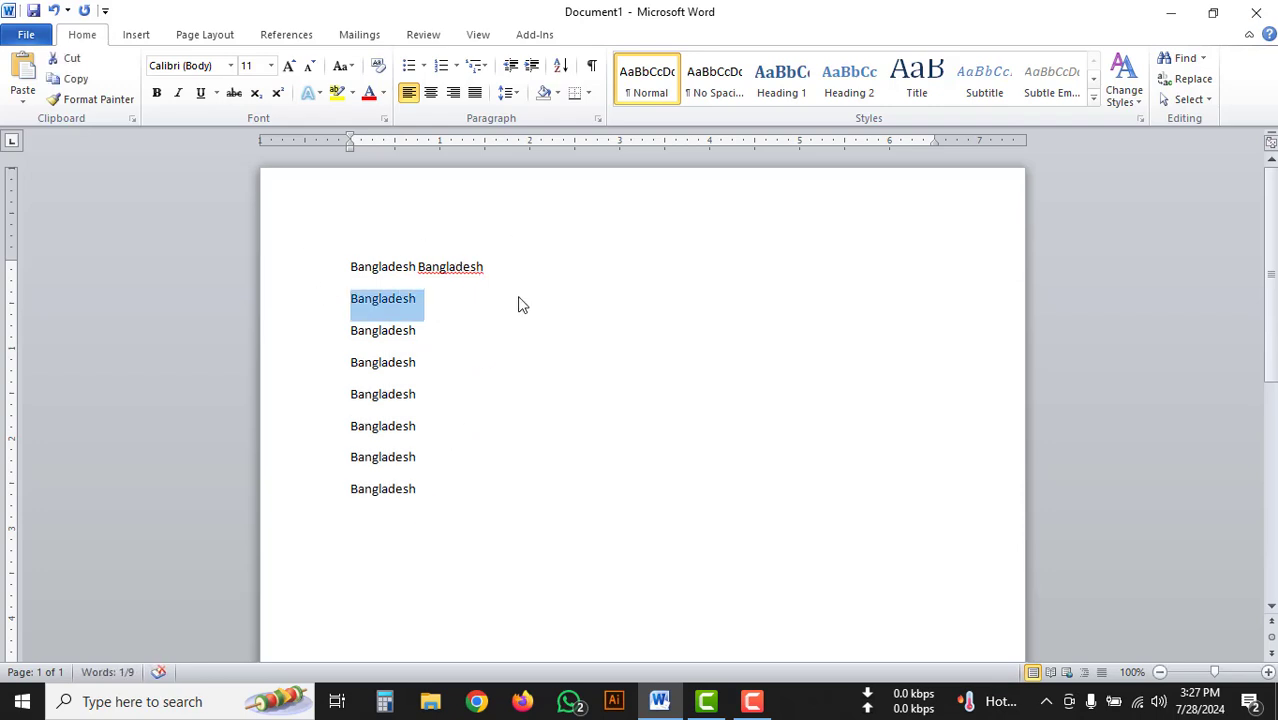
left_click(510, 270)
key("ctrl+v")
left_click(595, 267)
key("ctrl+v")
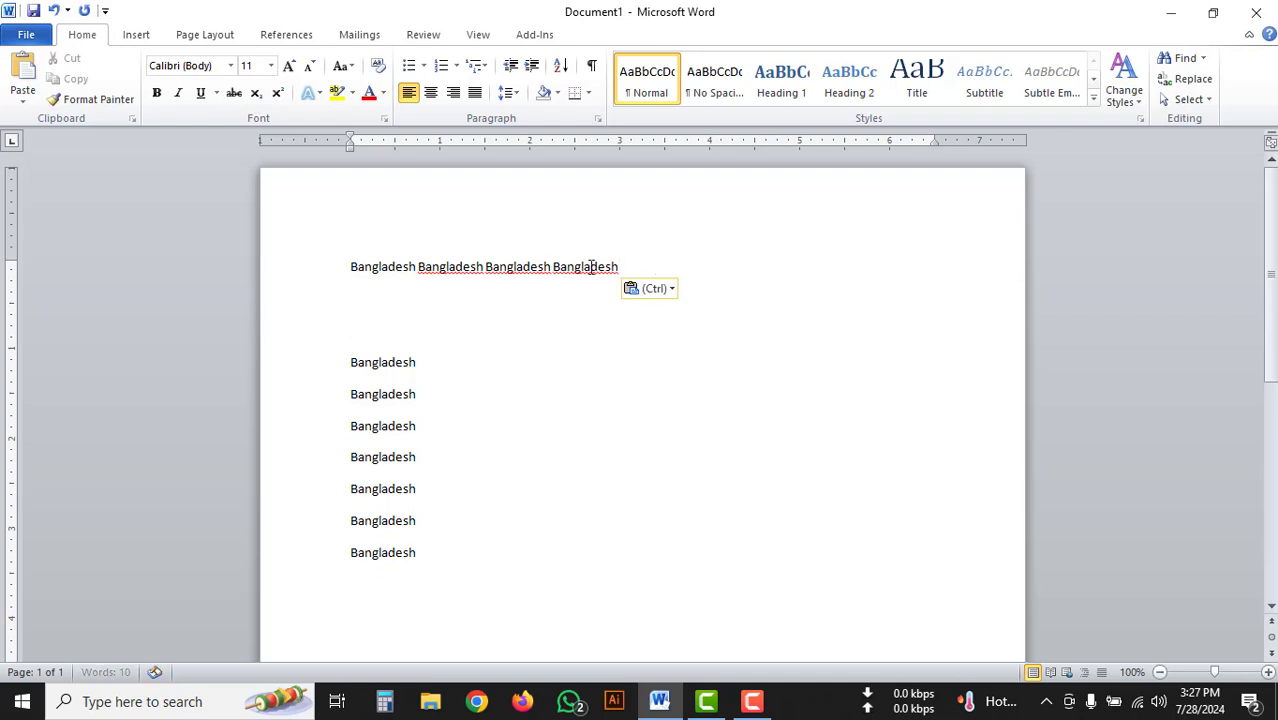
left_click(617, 266)
key("ctrl+v")
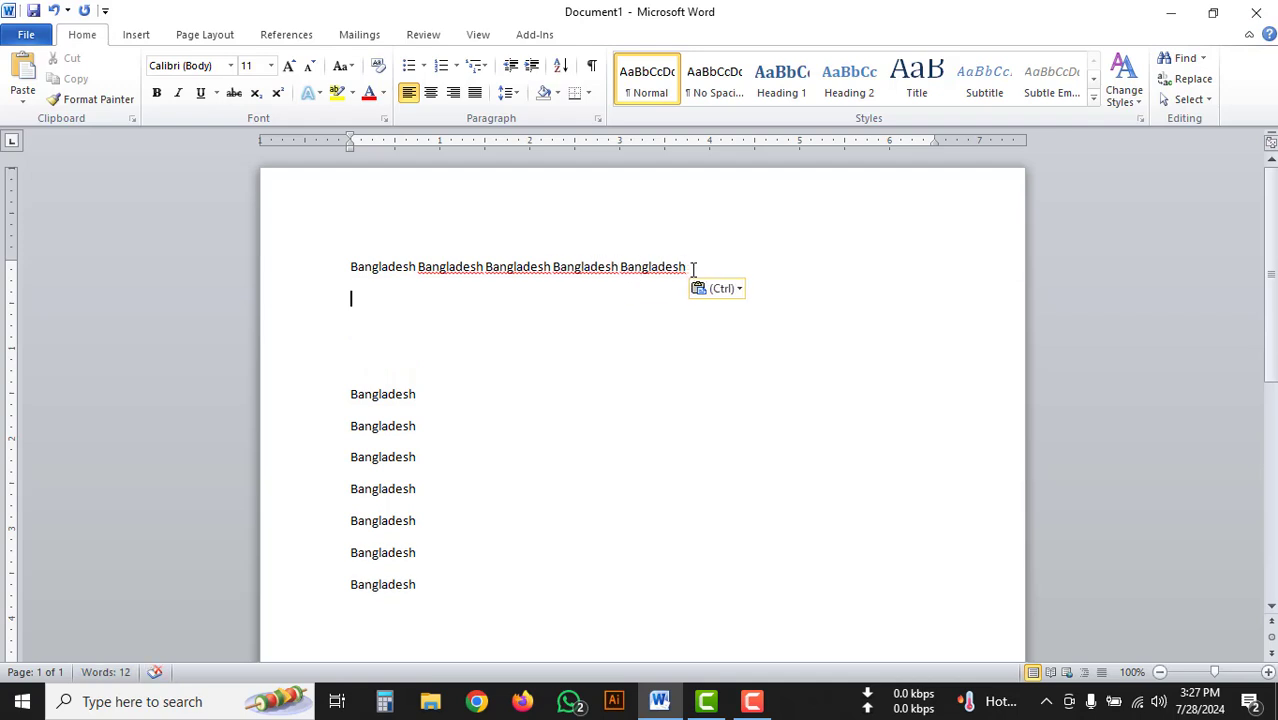
left_click(690, 266)
key("ctrl+v")
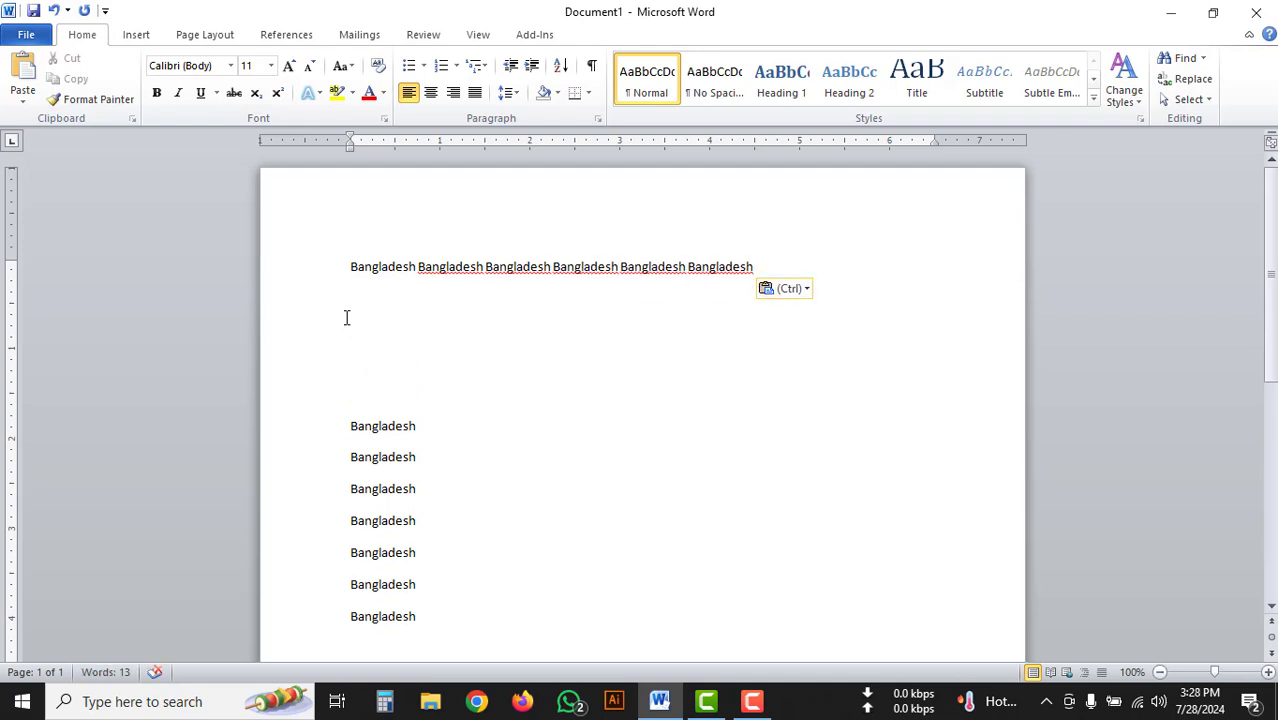
key("BackSpace")
key("BackSpace")
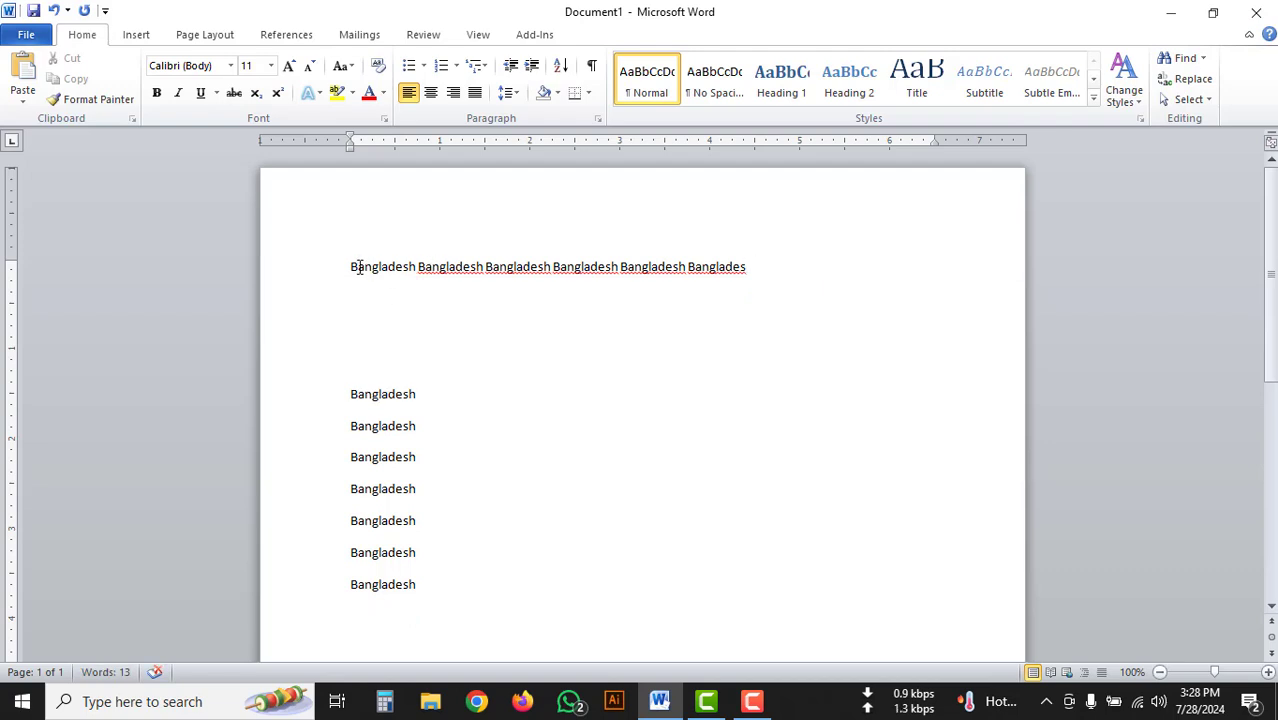
left_click(354, 268)
left_click_drag(365, 275, 455, 457)
left_click_drag(440, 557, 434, 577)
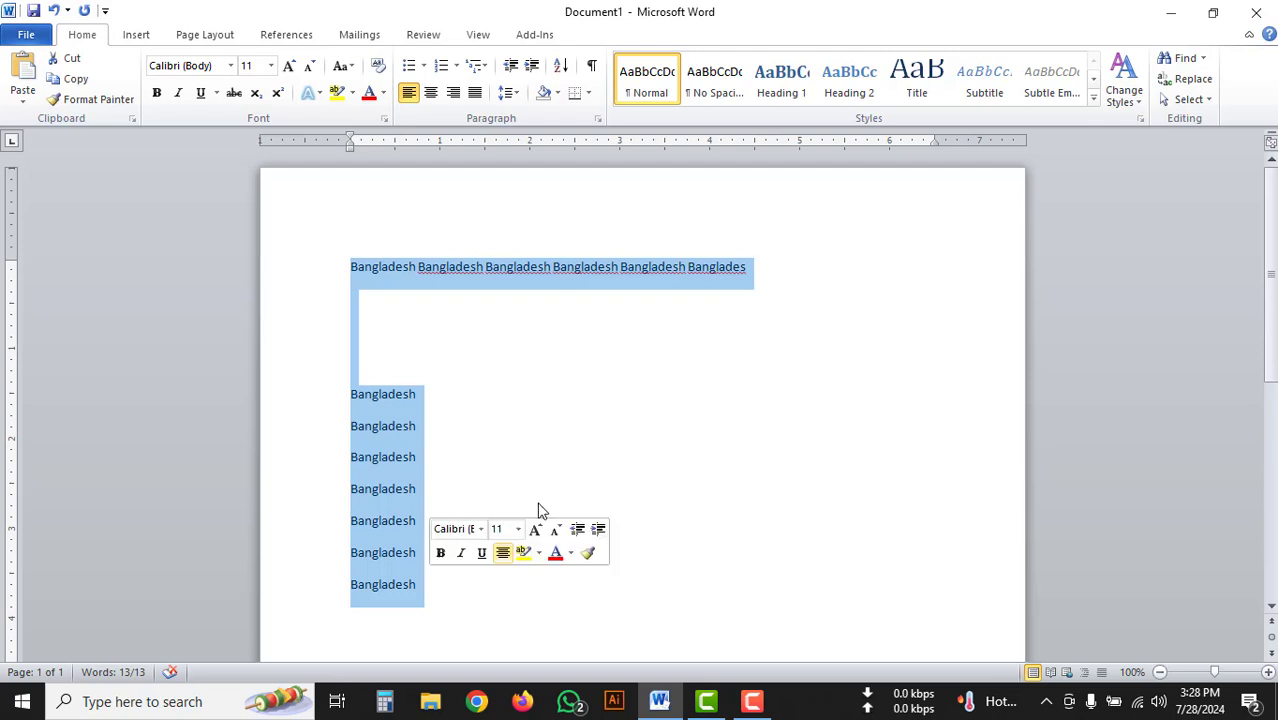
left_click(347, 268)
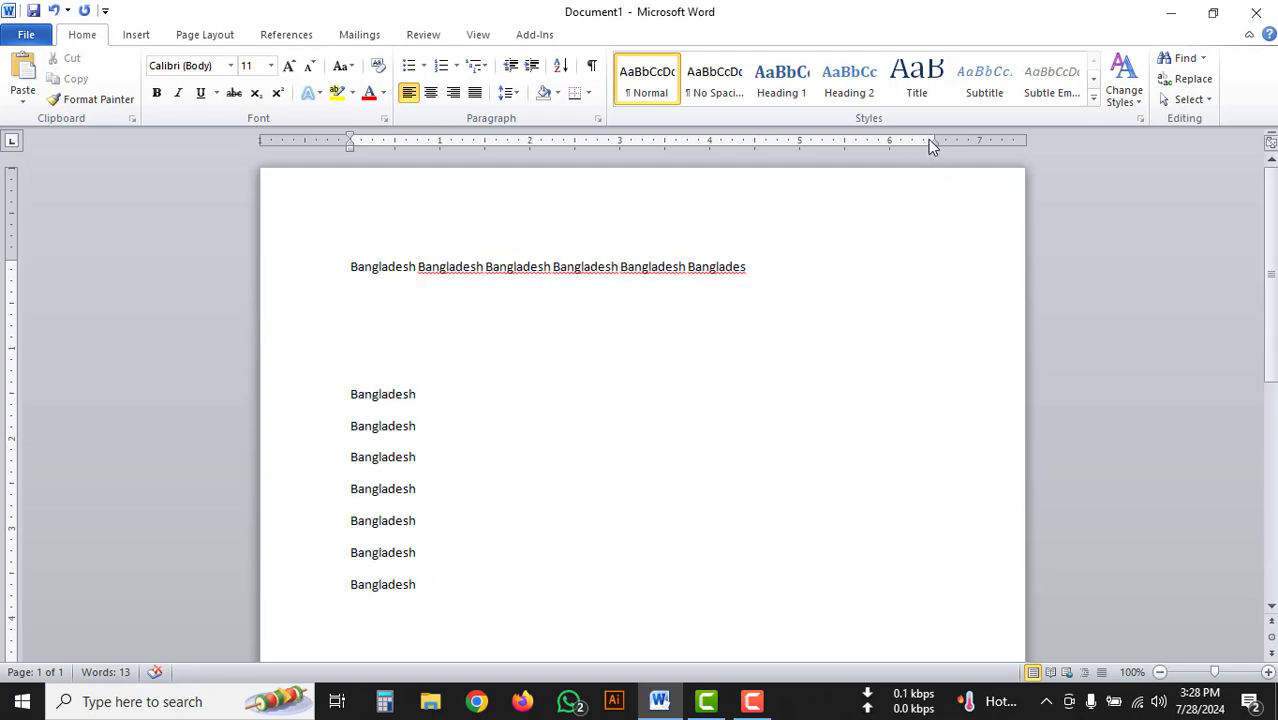
Try extending the first line's right indent to about 7.25 inches on the ruler and undo the change.
left_click_drag(934, 139, 1004, 141)
left_click(350, 268)
left_click(974, 270)
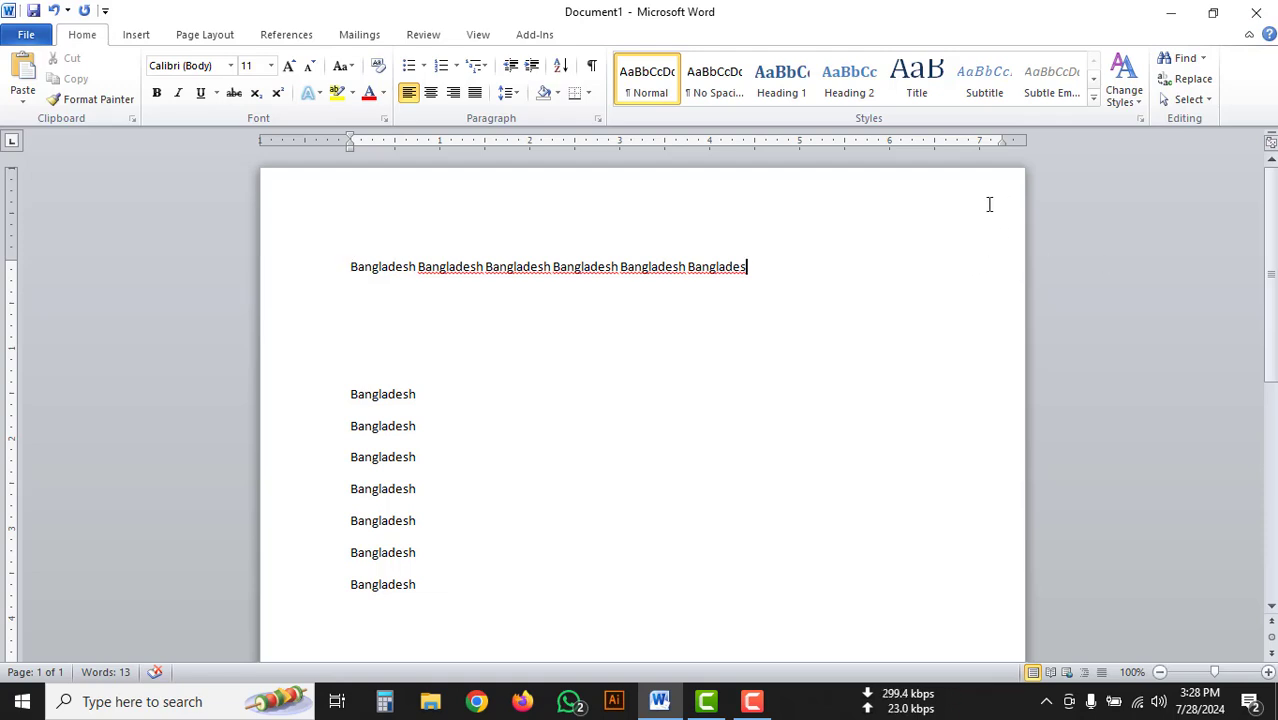
left_click(55, 10)
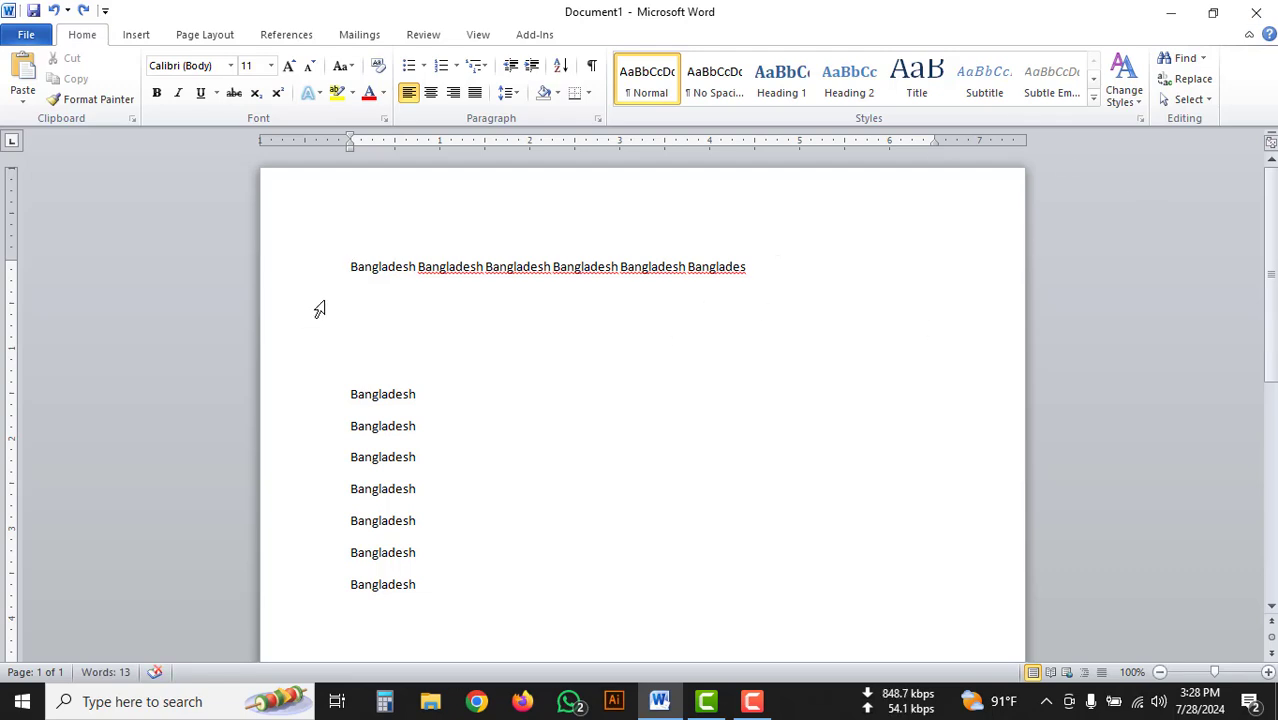
Select all the text and examine the preset page margins and paper sizes without applying any.
left_click_drag(350, 266, 473, 580)
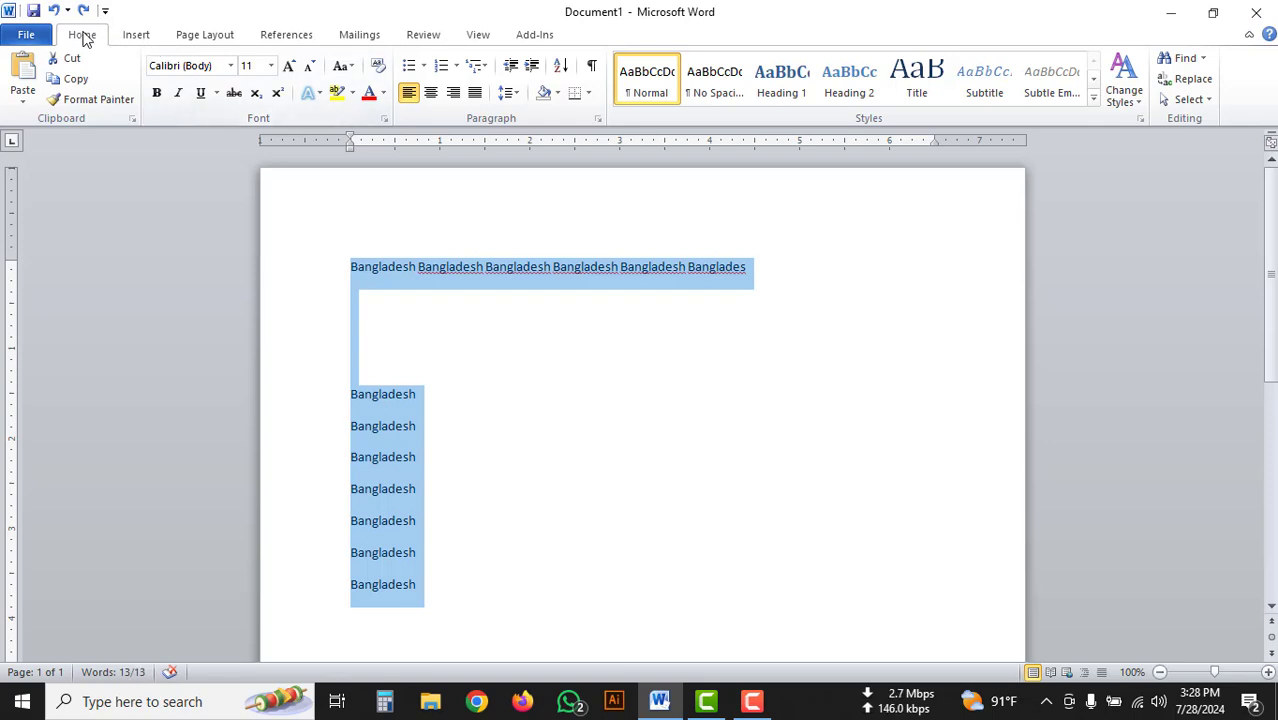
left_click(205, 35)
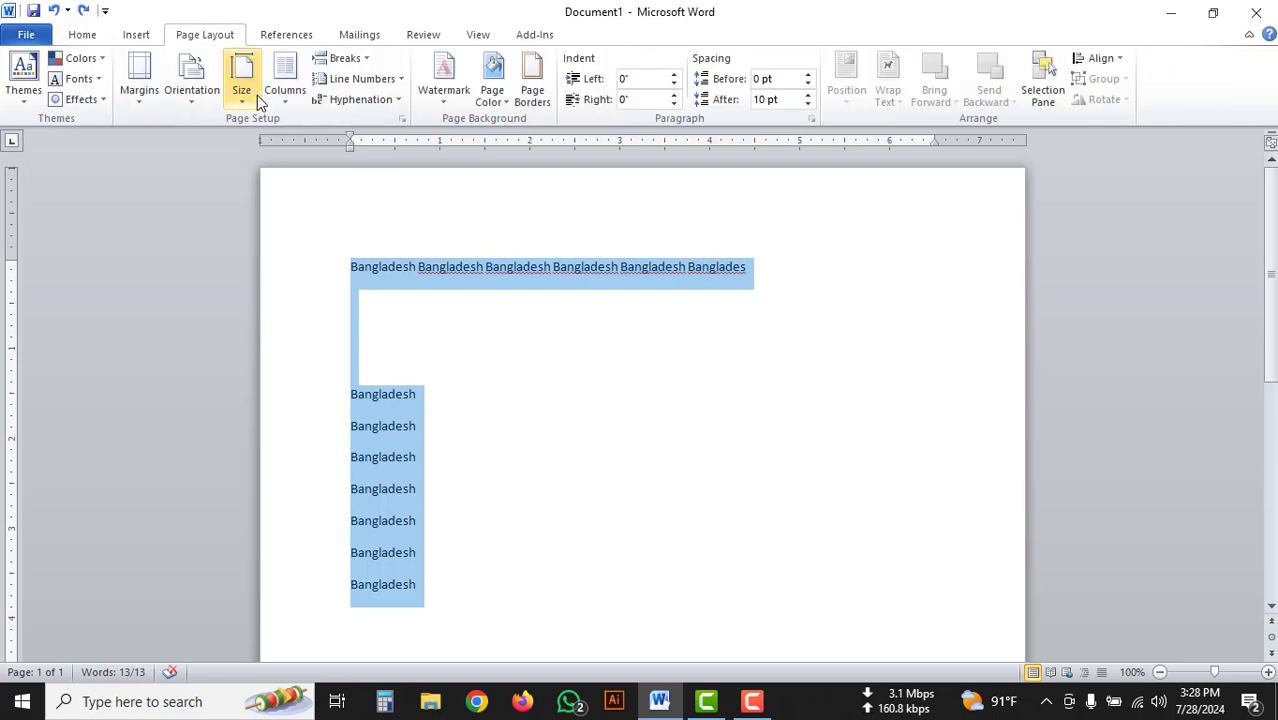
left_click(140, 92)
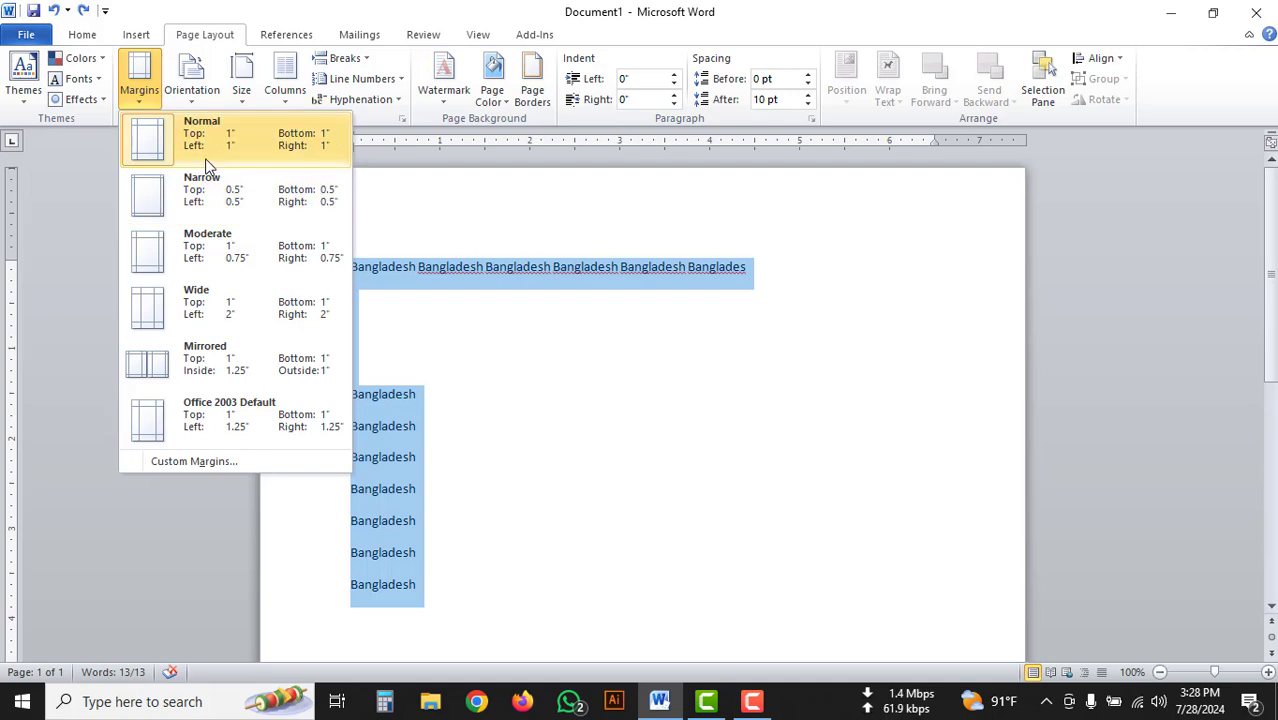
left_click(240, 94)
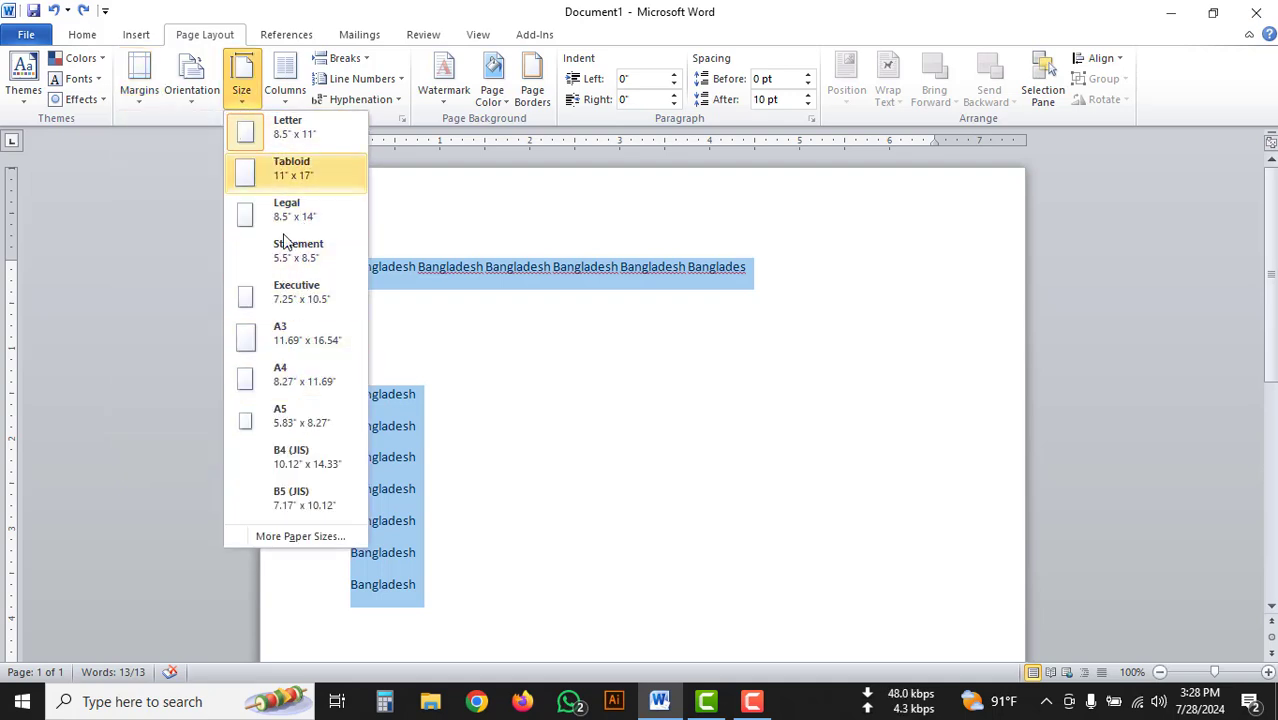
left_click(28, 42)
left_click(27, 38)
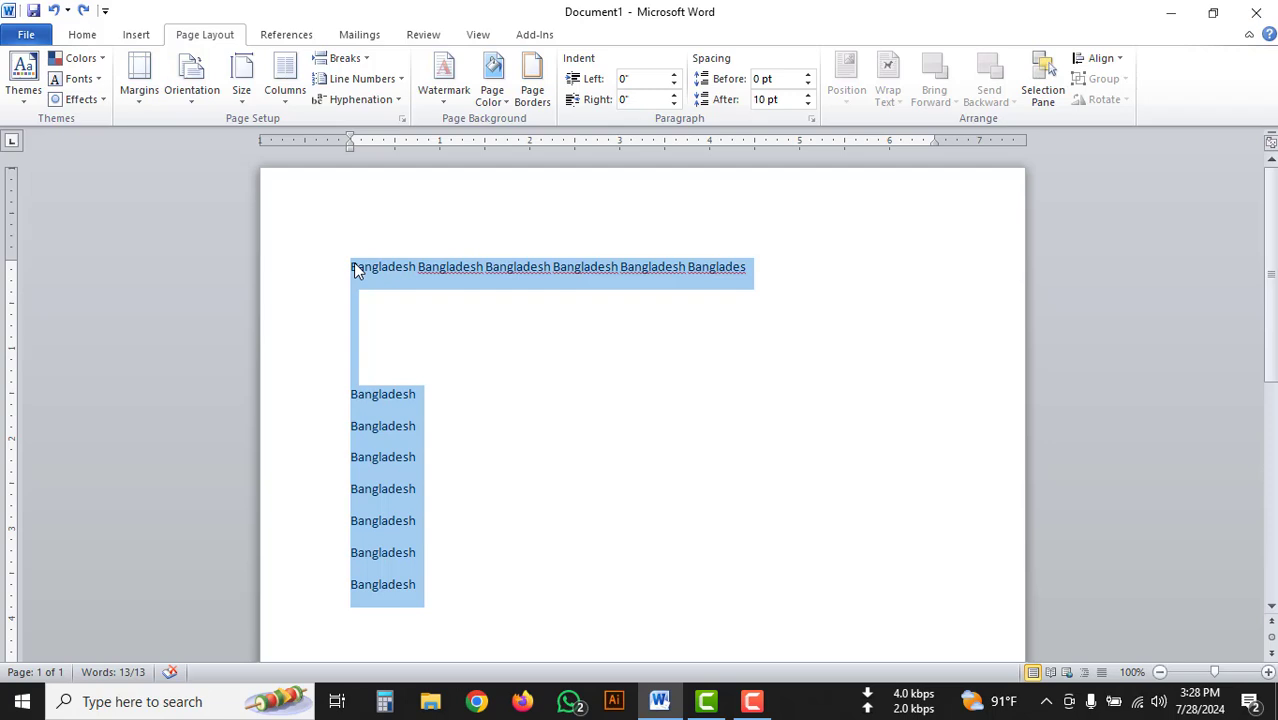
Enable "Show text boundaries" under the advanced document content options and apply the setting.
left_click(27, 40)
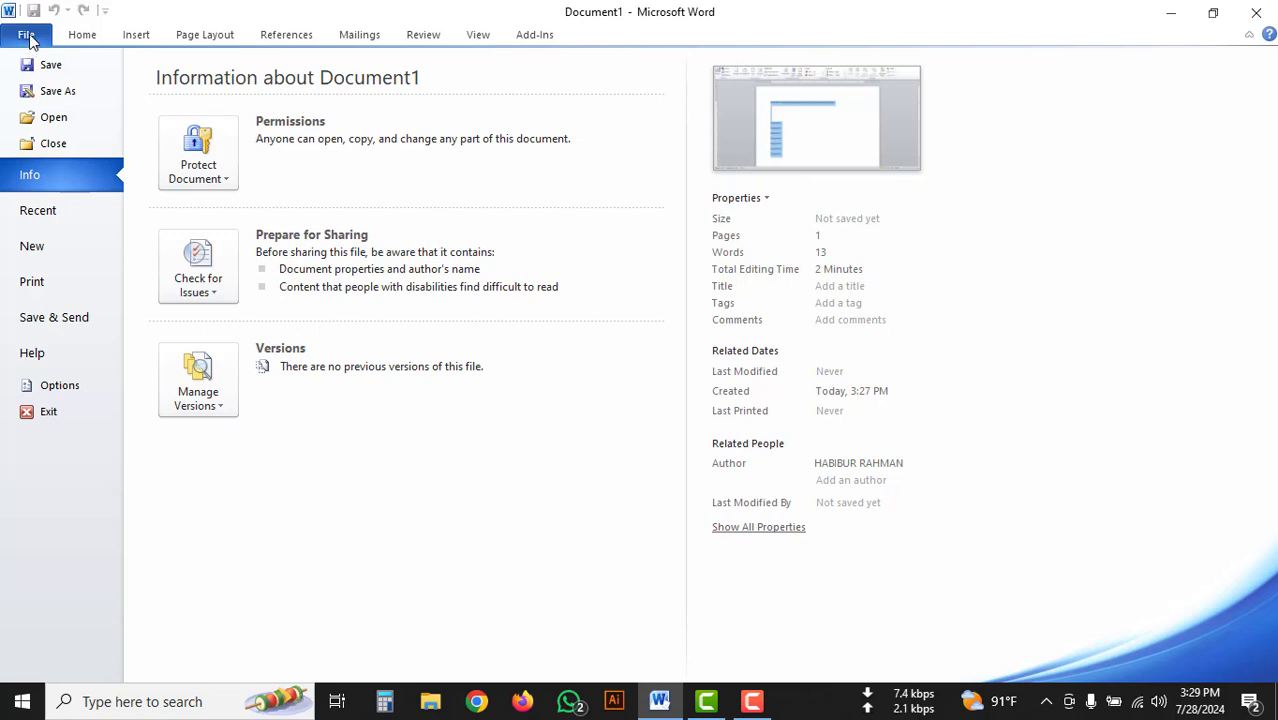
left_click(57, 392)
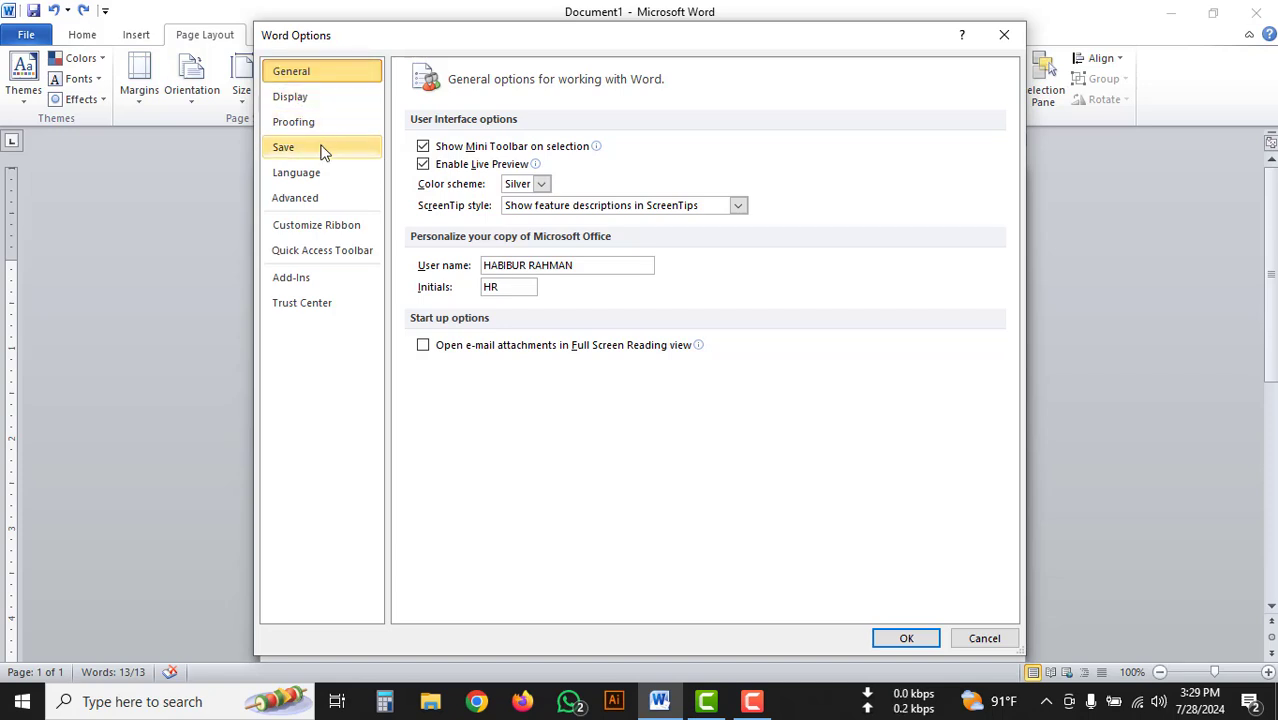
left_click(310, 204)
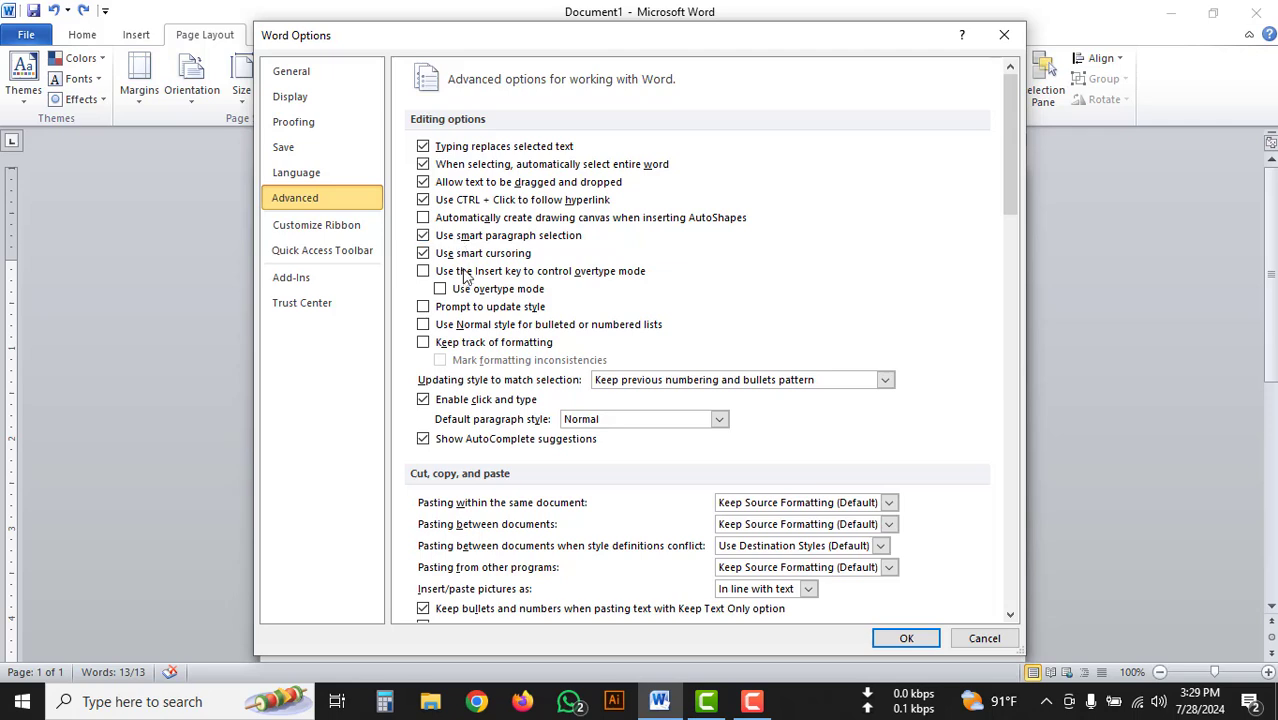
scroll(465, 285, "down", 3)
scroll(439, 199, "down", 6)
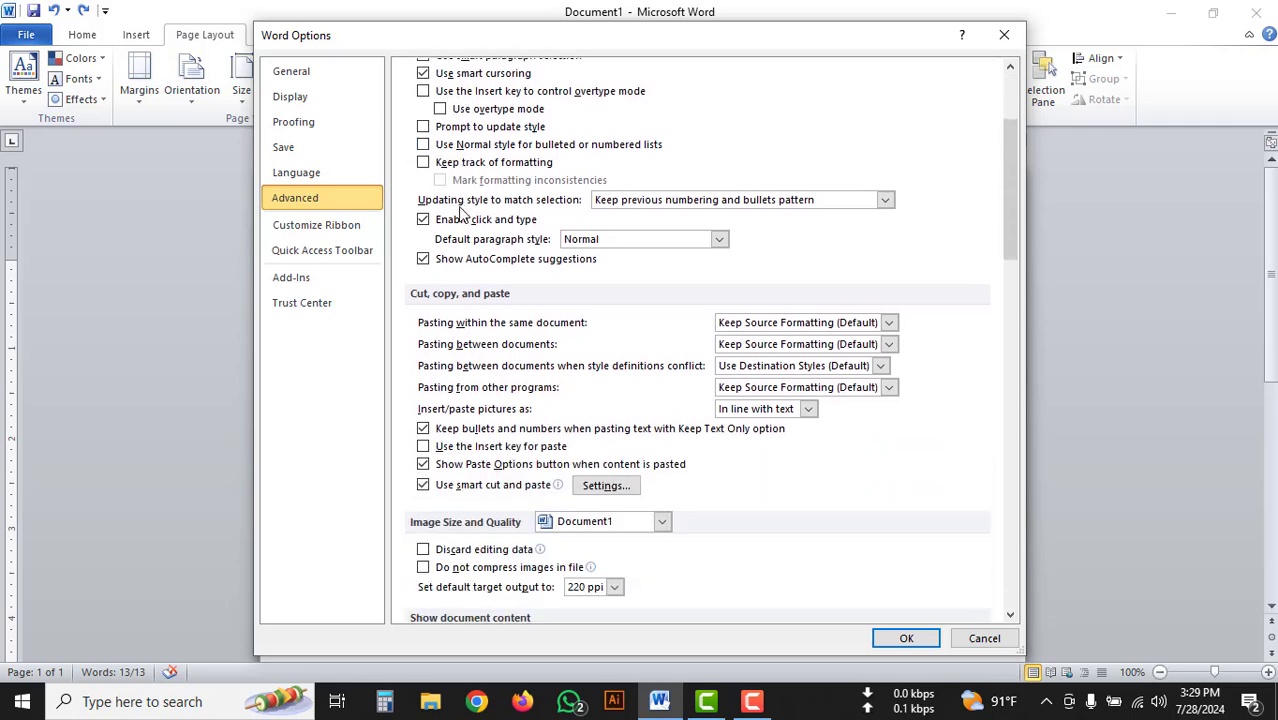
scroll(462, 220, "down", 7)
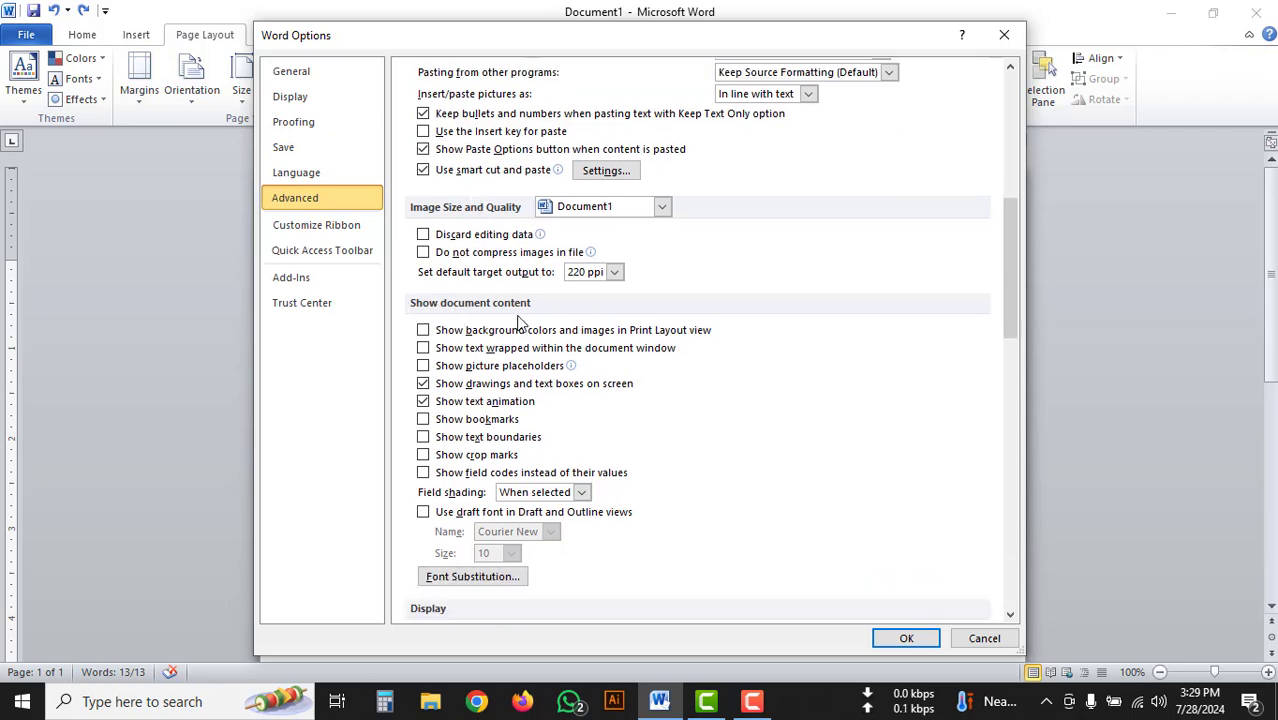
scroll(457, 305, "down", 1)
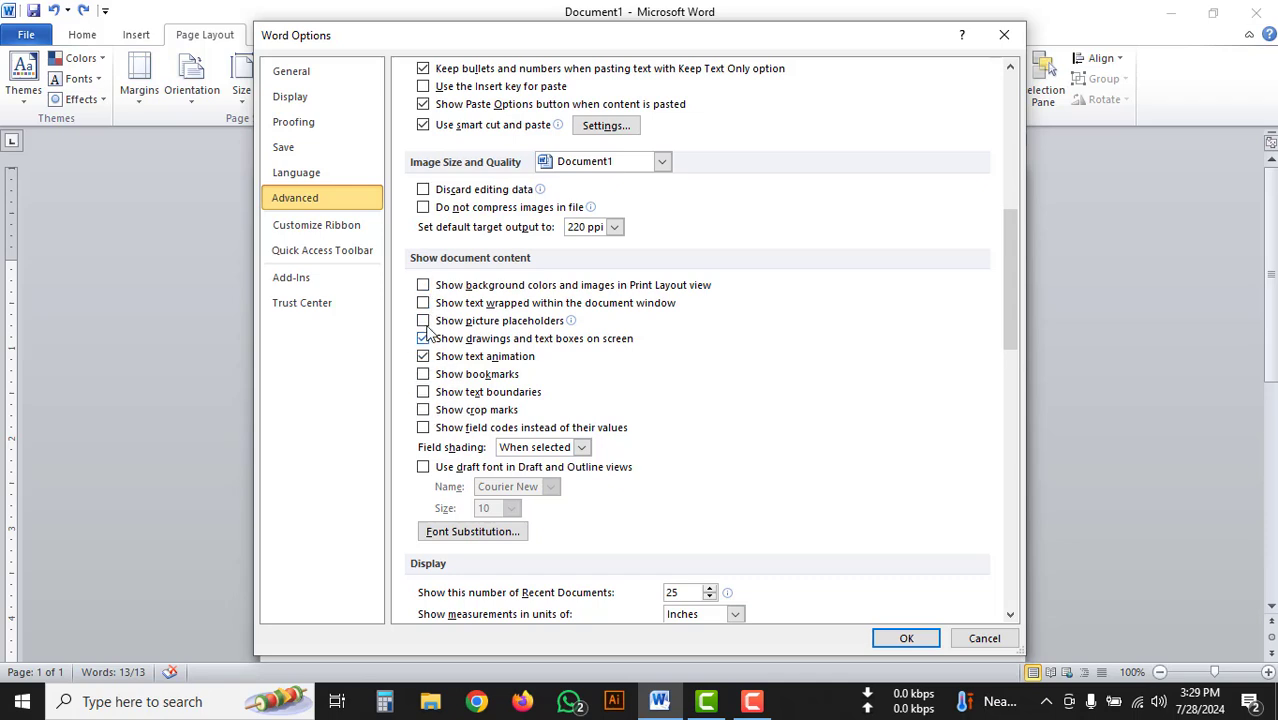
left_click(423, 395)
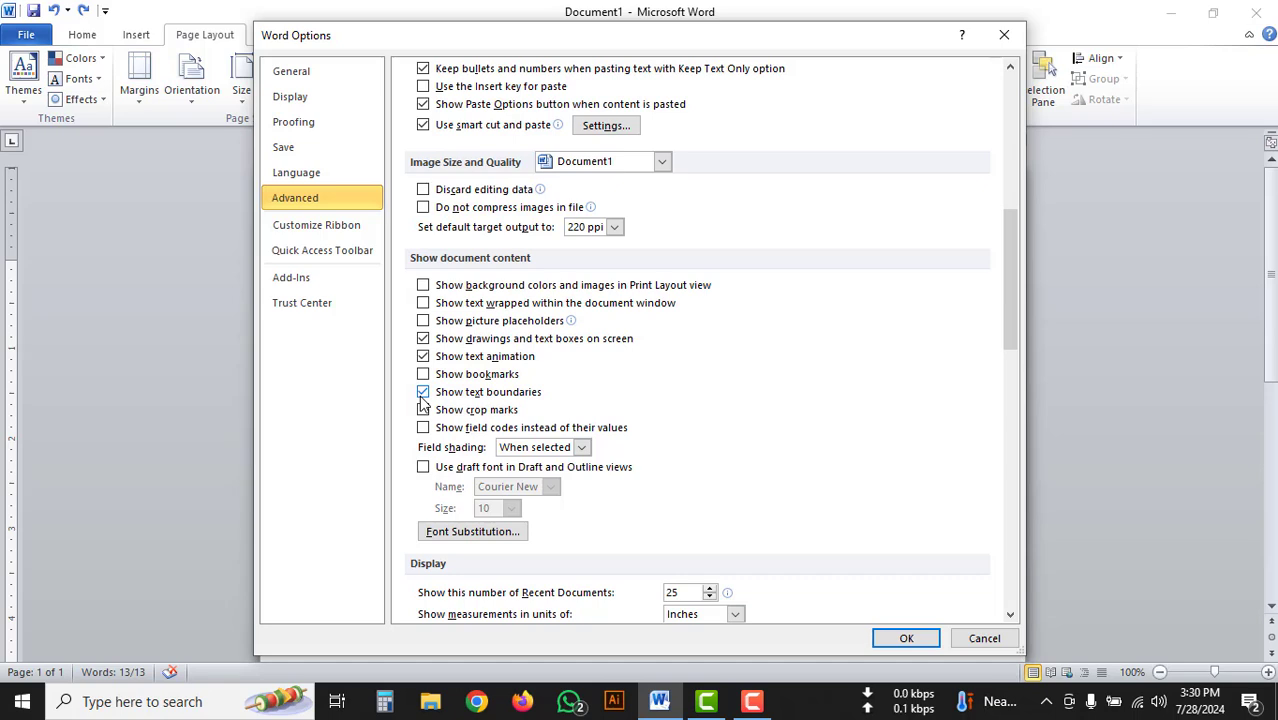
left_click(893, 645)
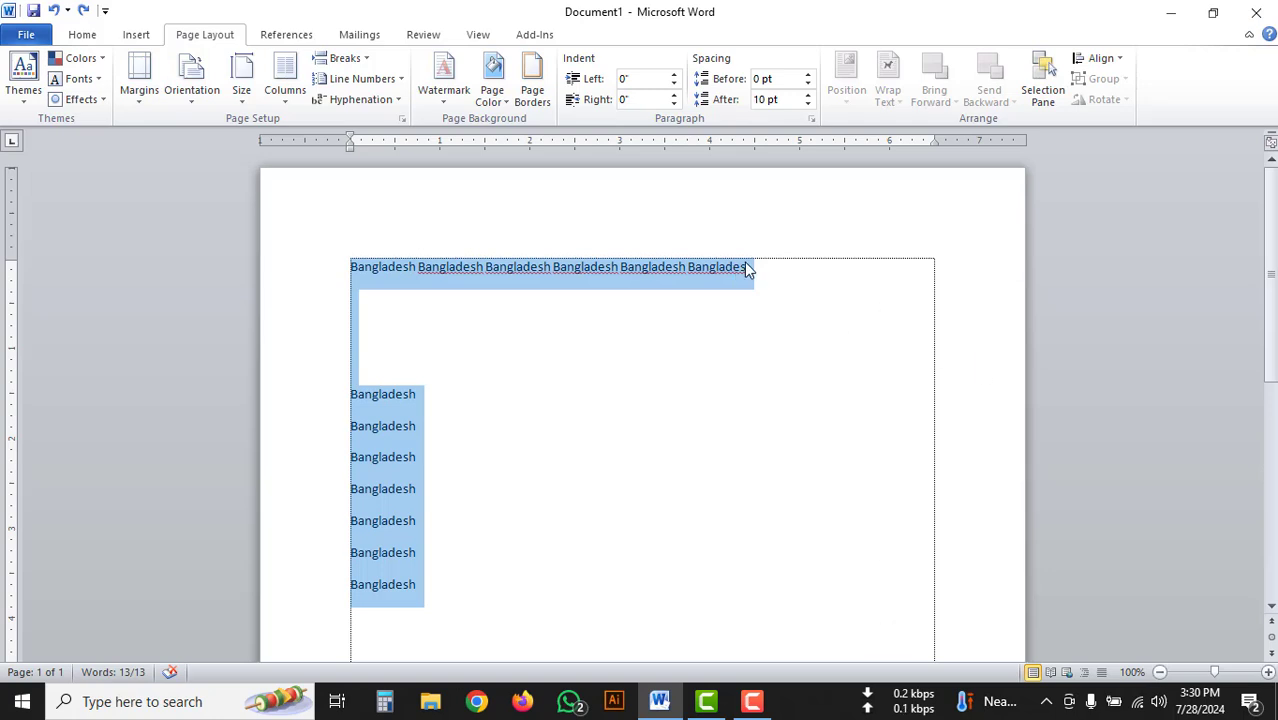
Add the filler text "nnhhhbggfedr7tgjh" at the end of the first line.
left_click(762, 282)
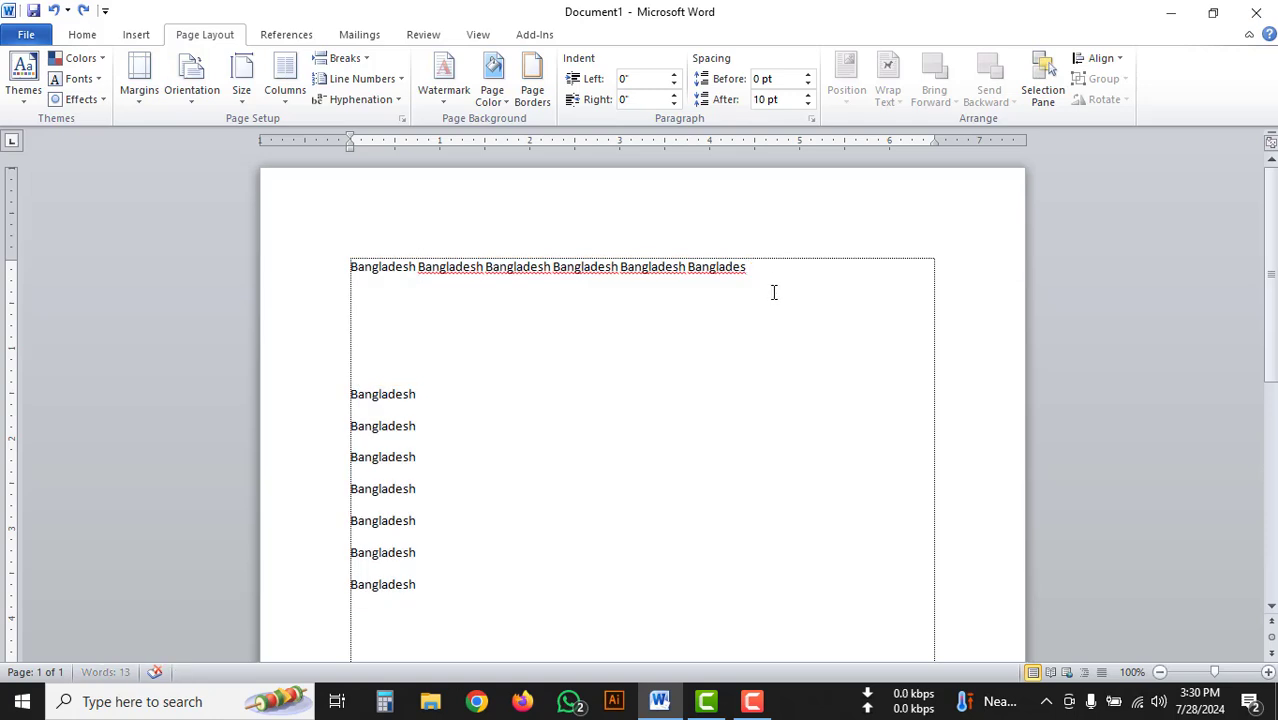
type("nnhhhbggfedr7tgjh")
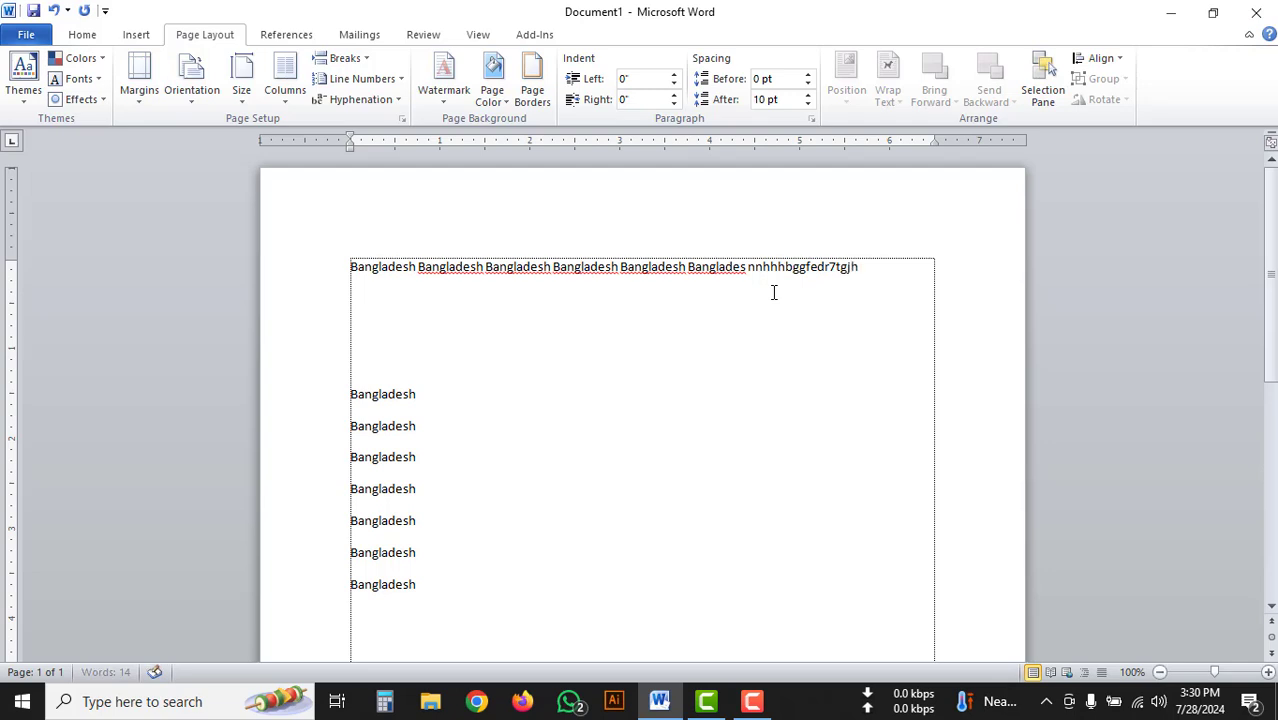
type("hlgr5e75bjbhv")
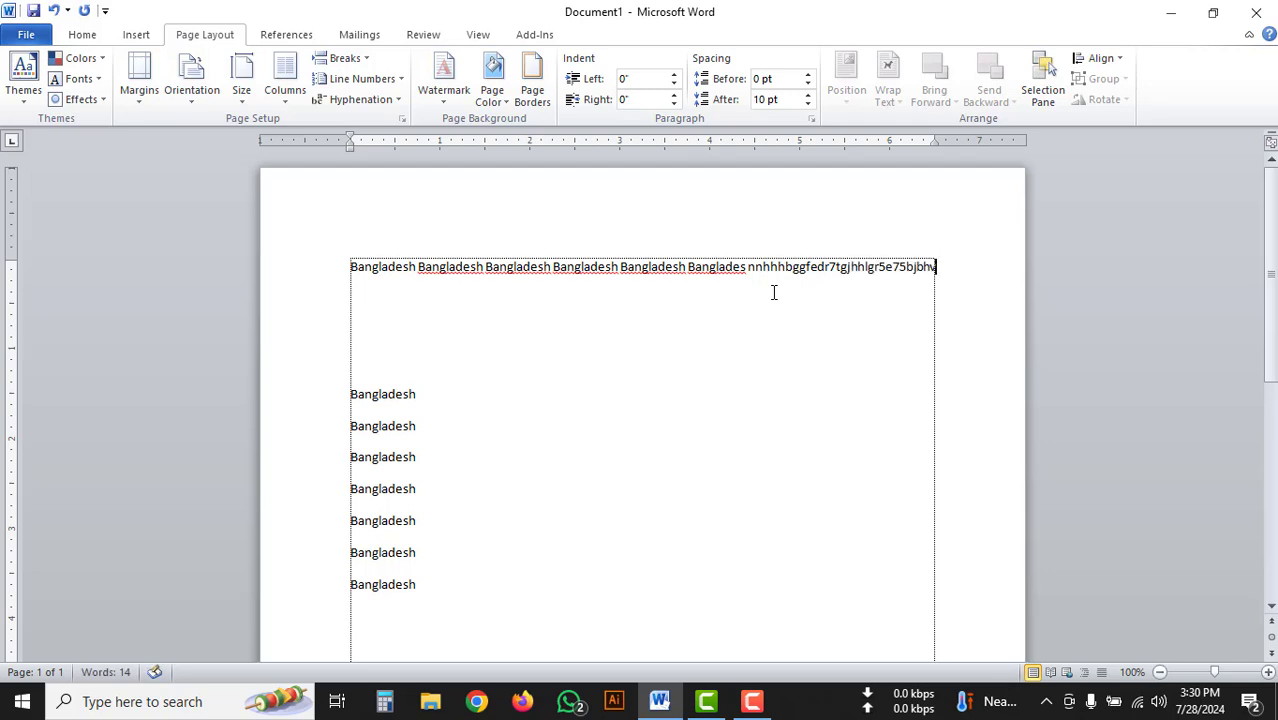
Extend the first line's filler text with "hlgr5e75bjbhv" and paste the "Bangladesh" lines repeatedly below it.
key("ctrl+v")
key("ctrl+v")
key("ctrl+v")
key("ctrl+v")
key("ctrl+v")
key("ctrl+v")
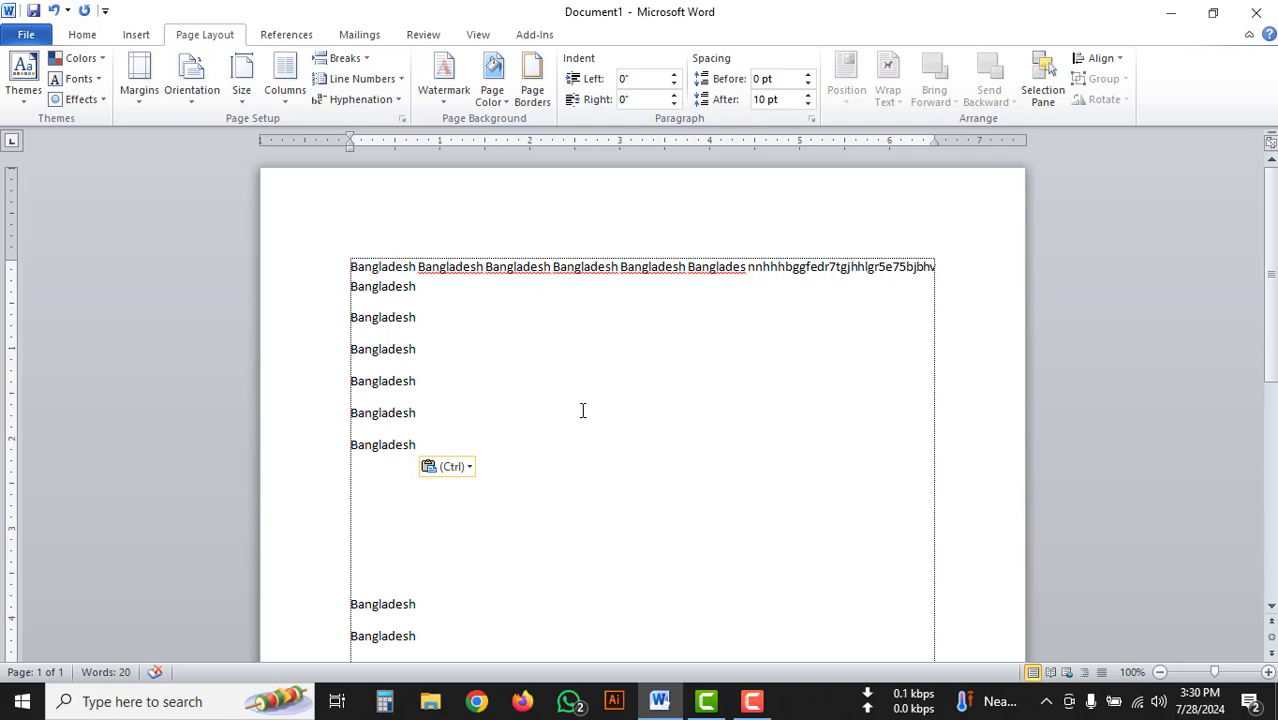
Check the print preview for how the text sits within the Normal margins, and return to the document.
left_click(27, 36)
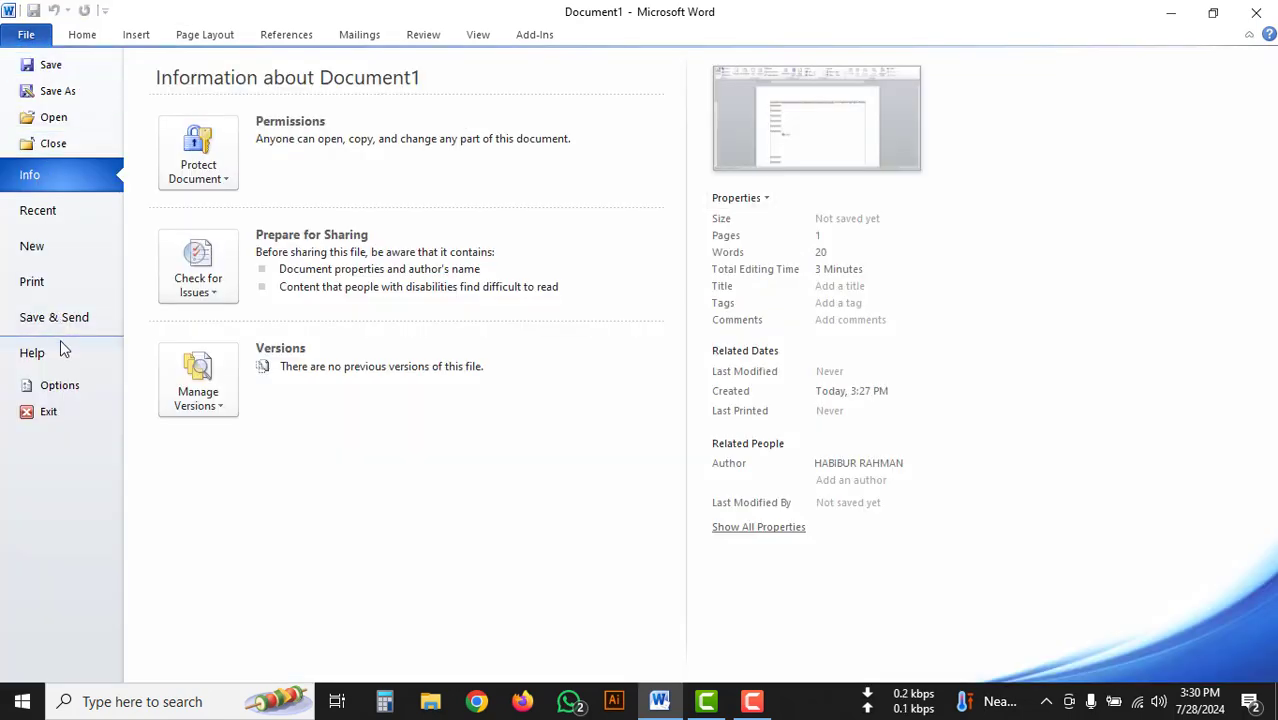
left_click(57, 284)
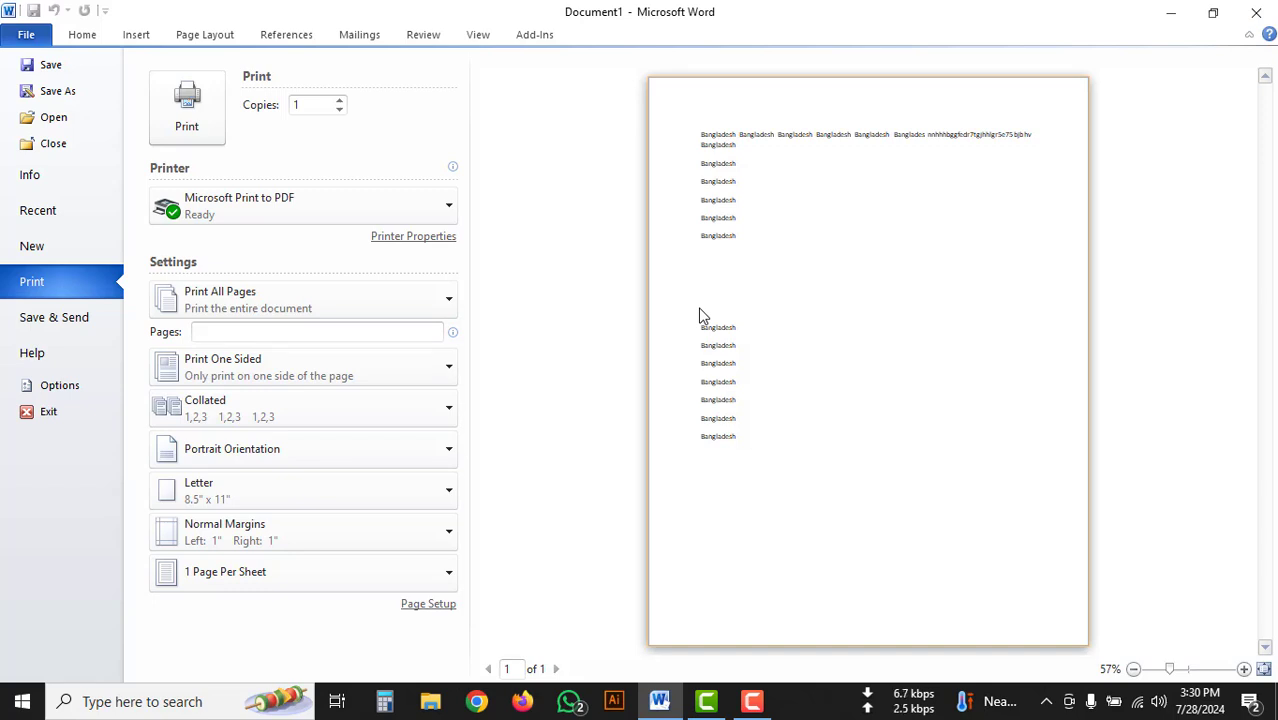
left_click(26, 35)
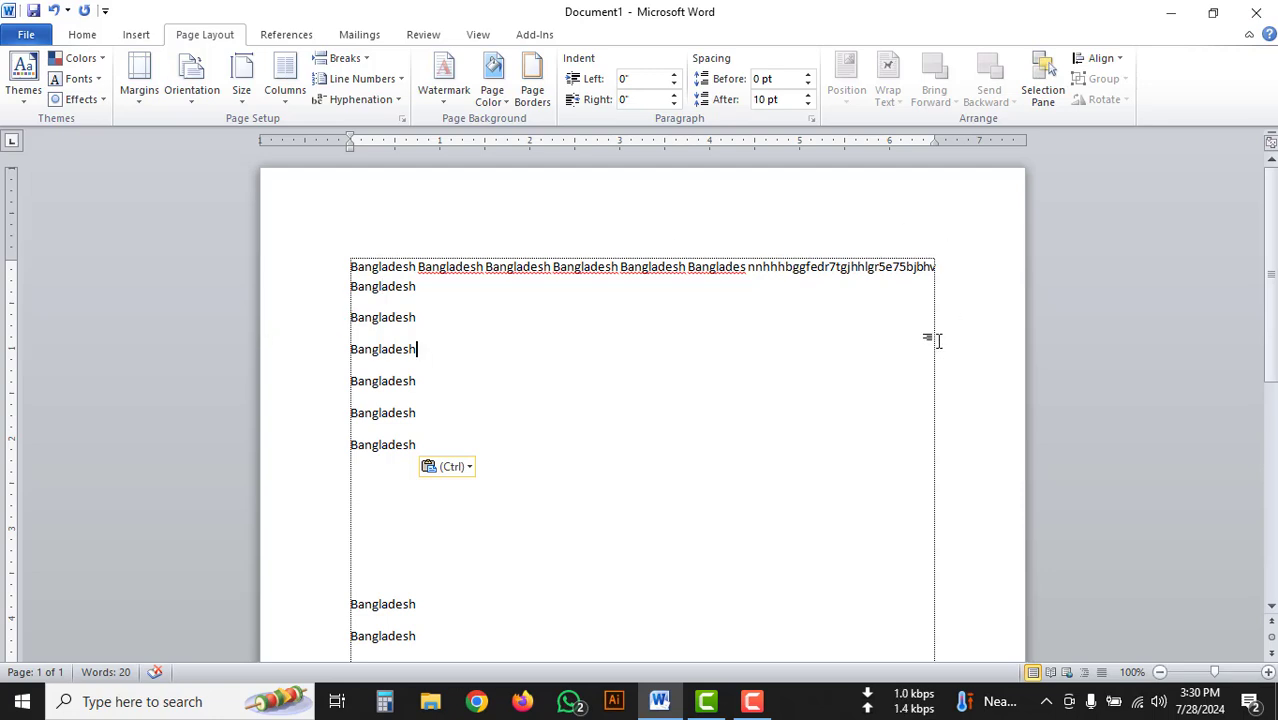
Examine the text boundary lines around the page from its upper edge down to its lower edge.
left_click(808, 225)
scroll(767, 234, "down", 10)
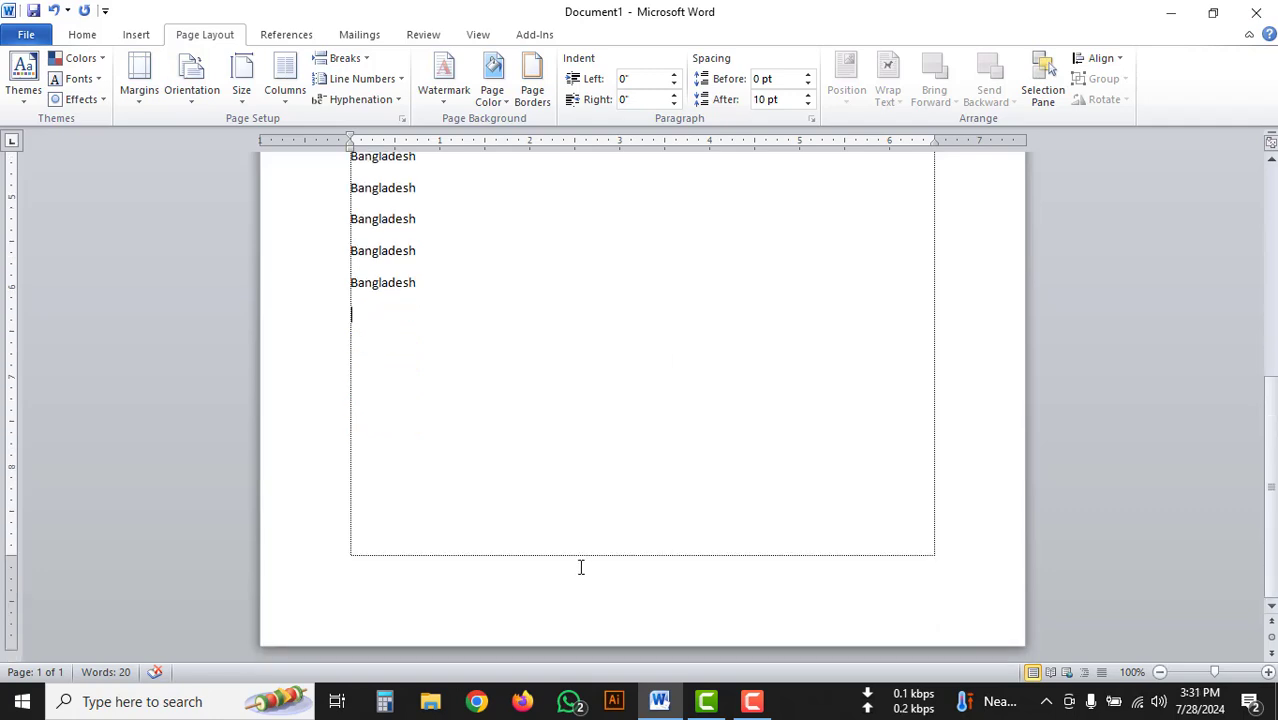
scroll(347, 317, "up", 9)
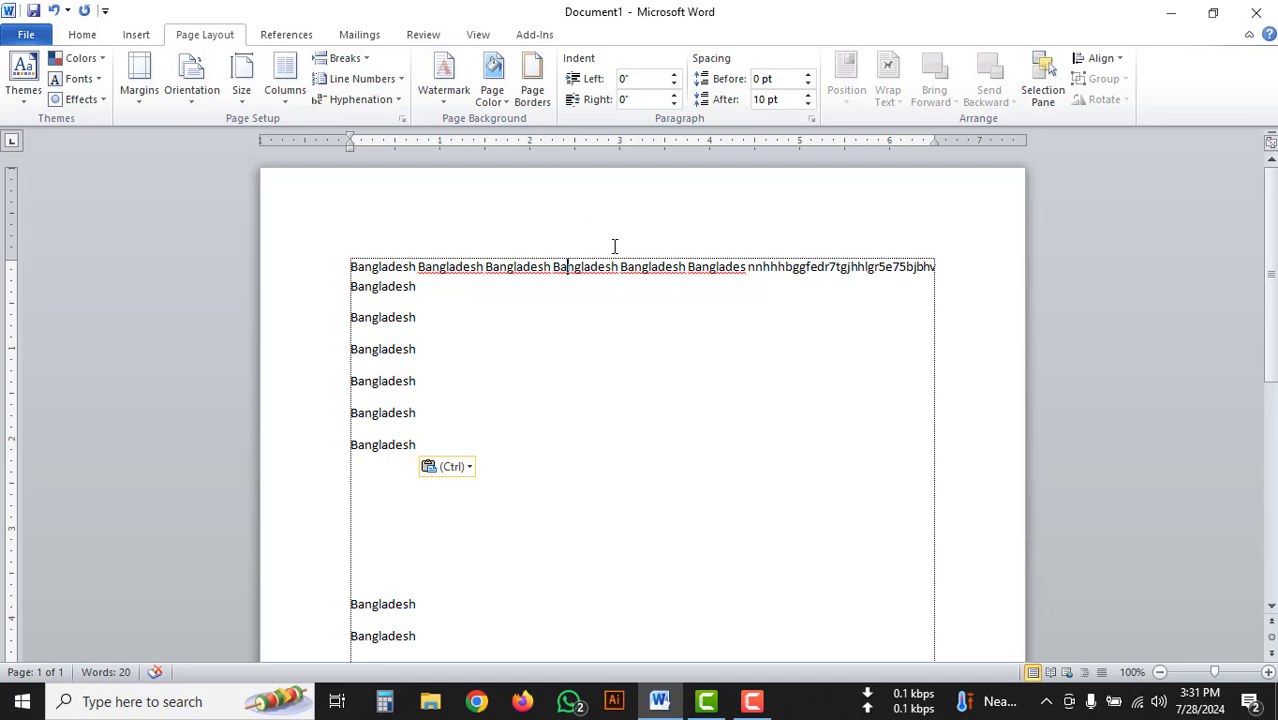
scroll(640, 300, "down", 4)
scroll(618, 534, "down", 5)
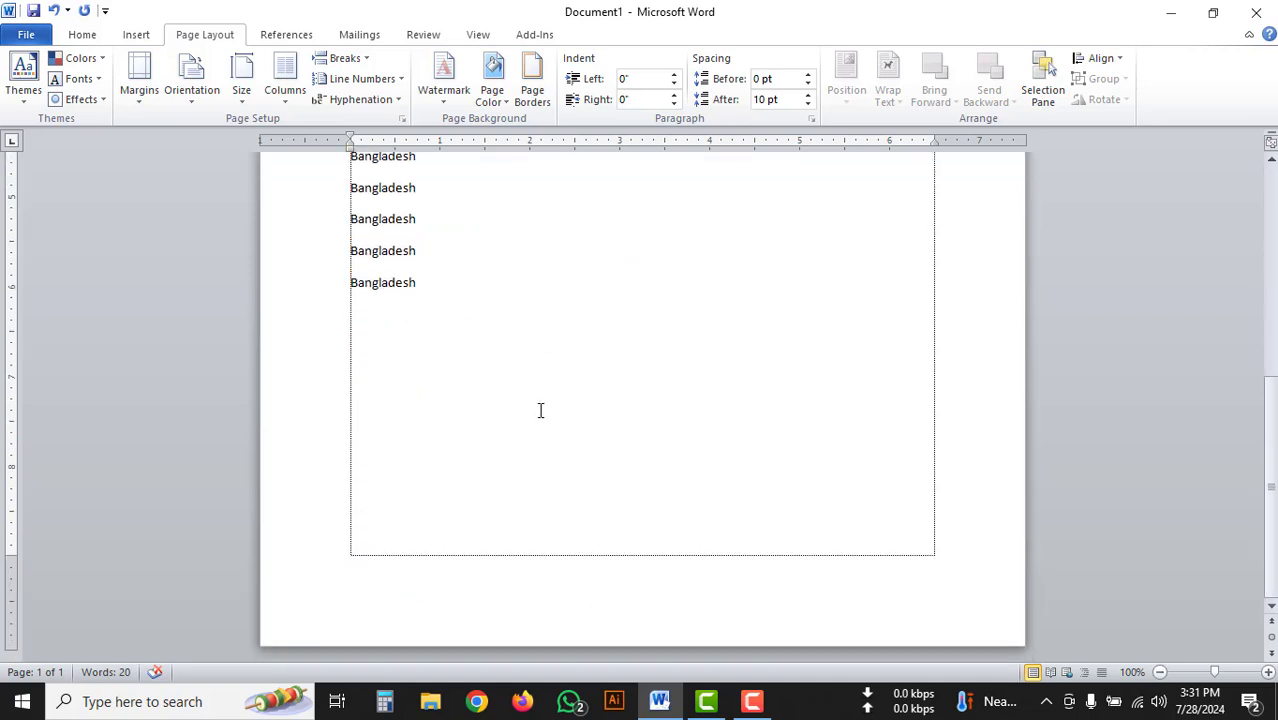
scroll(537, 416, "up", 9)
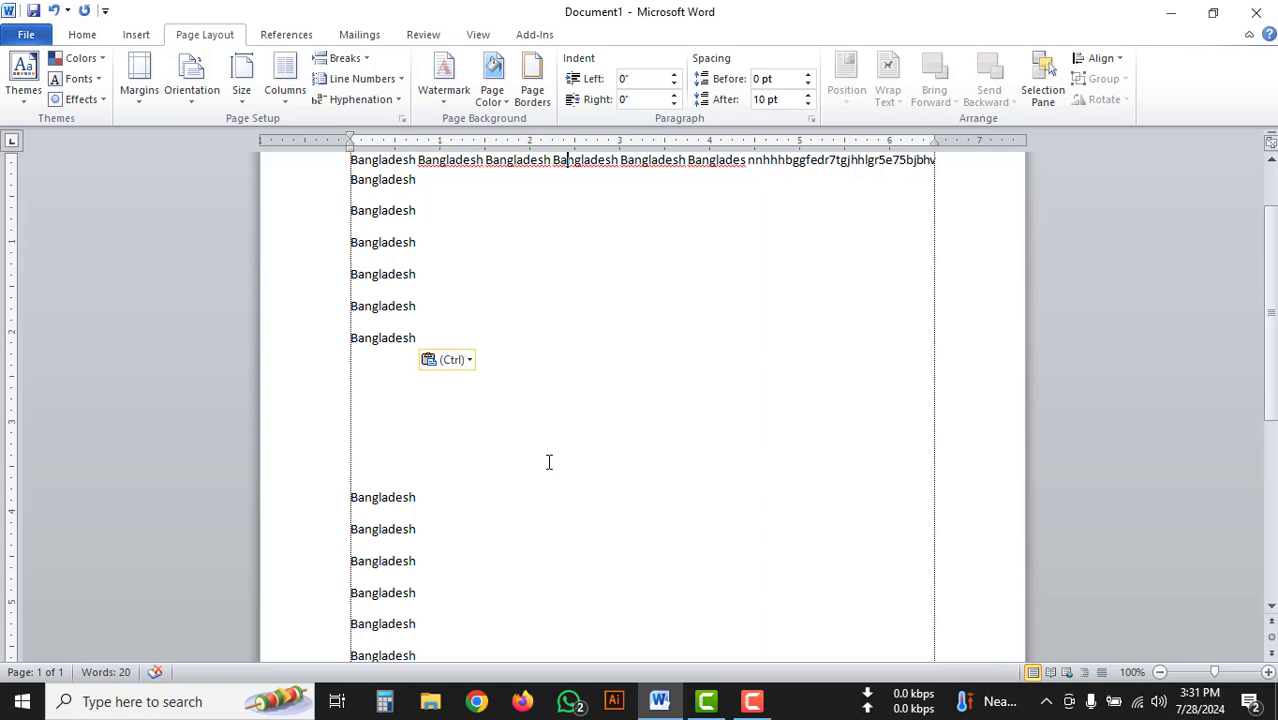
scroll(510, 470, "up", 2)
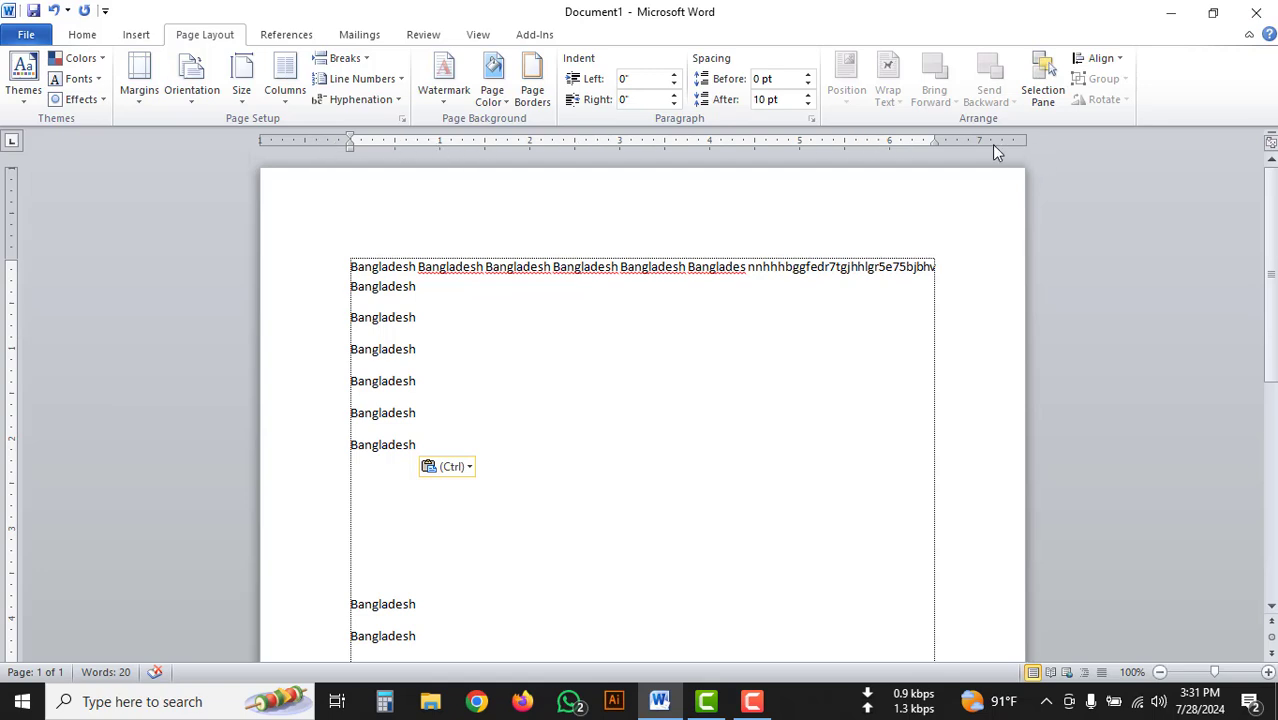
Open the page setup settings and set the top and bottom margins to 0.5 inches.
double_click(11, 365)
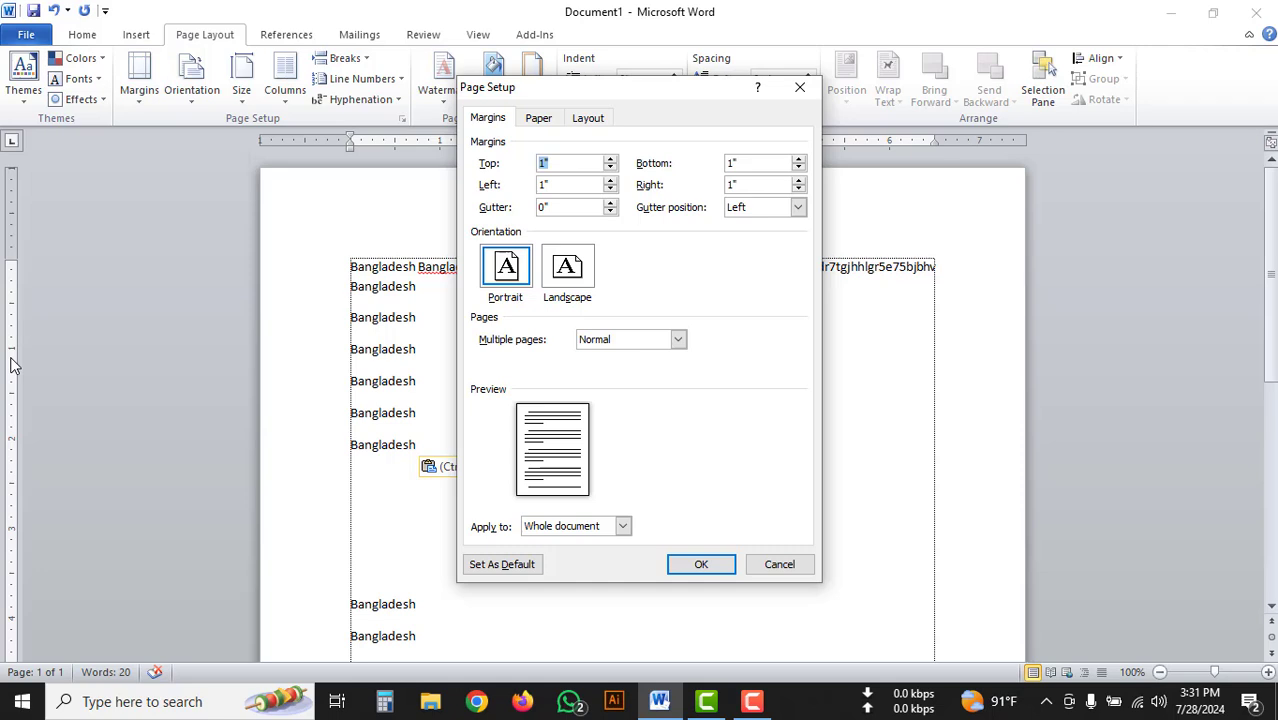
left_click(490, 122)
left_click(545, 162)
left_click_drag(564, 160, 524, 163)
type("0.5")
key("Tab")
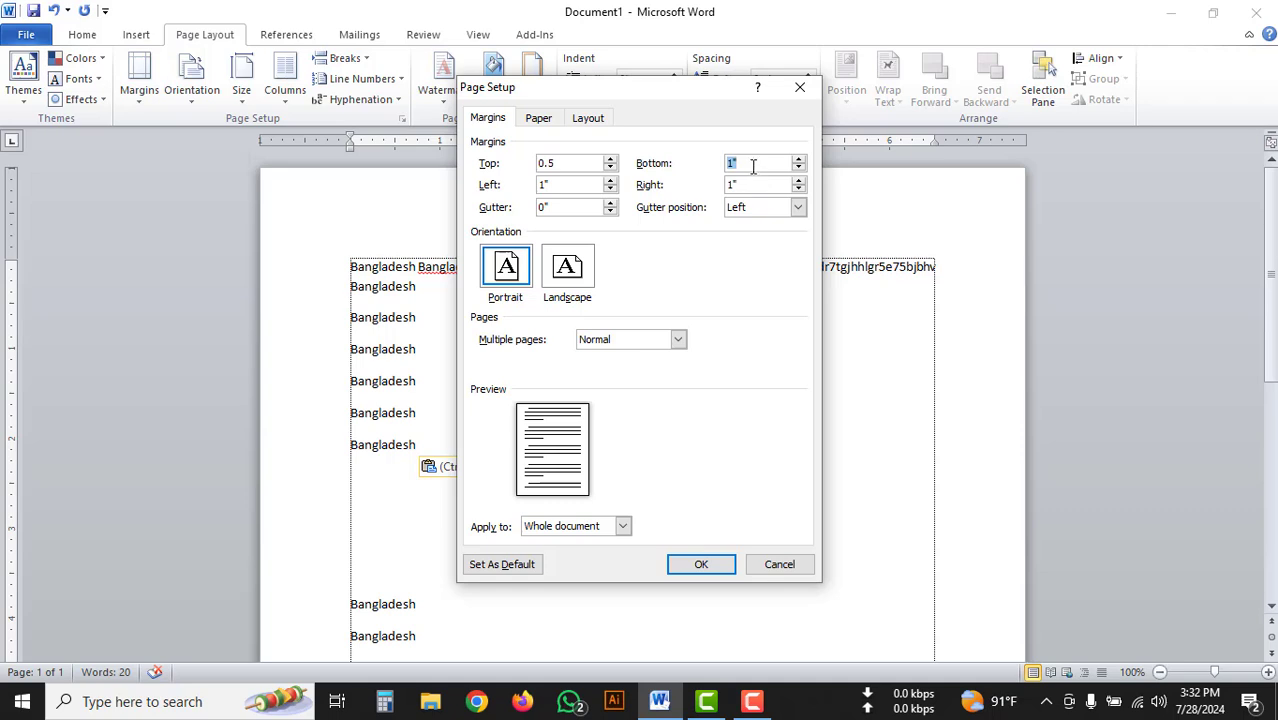
type("0.5")
Set the left and right margins to 0.5 inches and keep the page orientation at Portrait.
double_click(555, 190)
type("0.5")
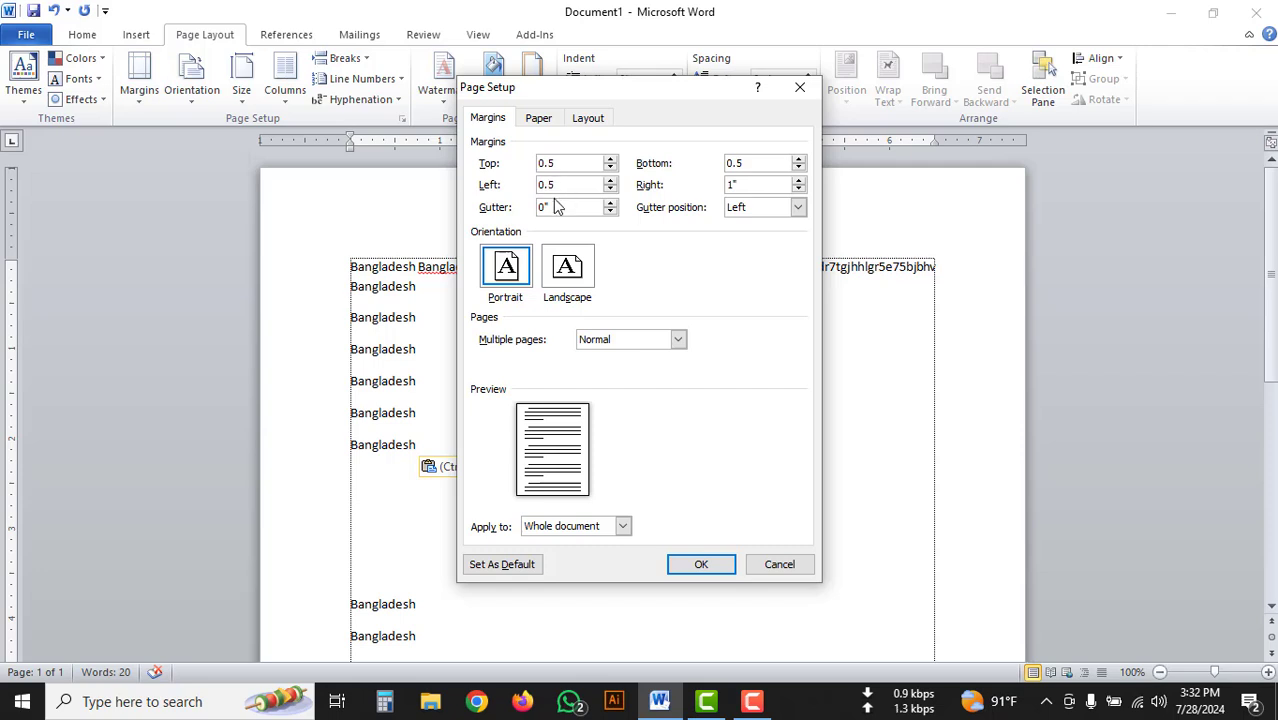
key("Tab")
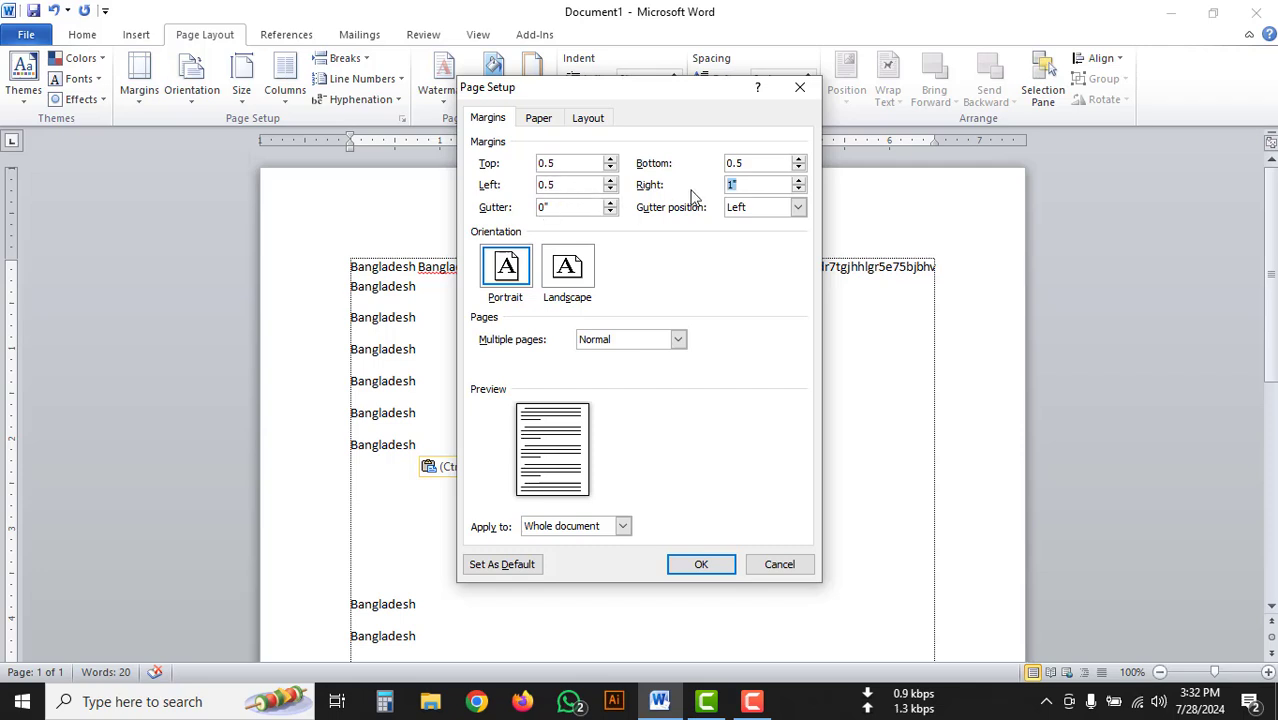
type("0.5")
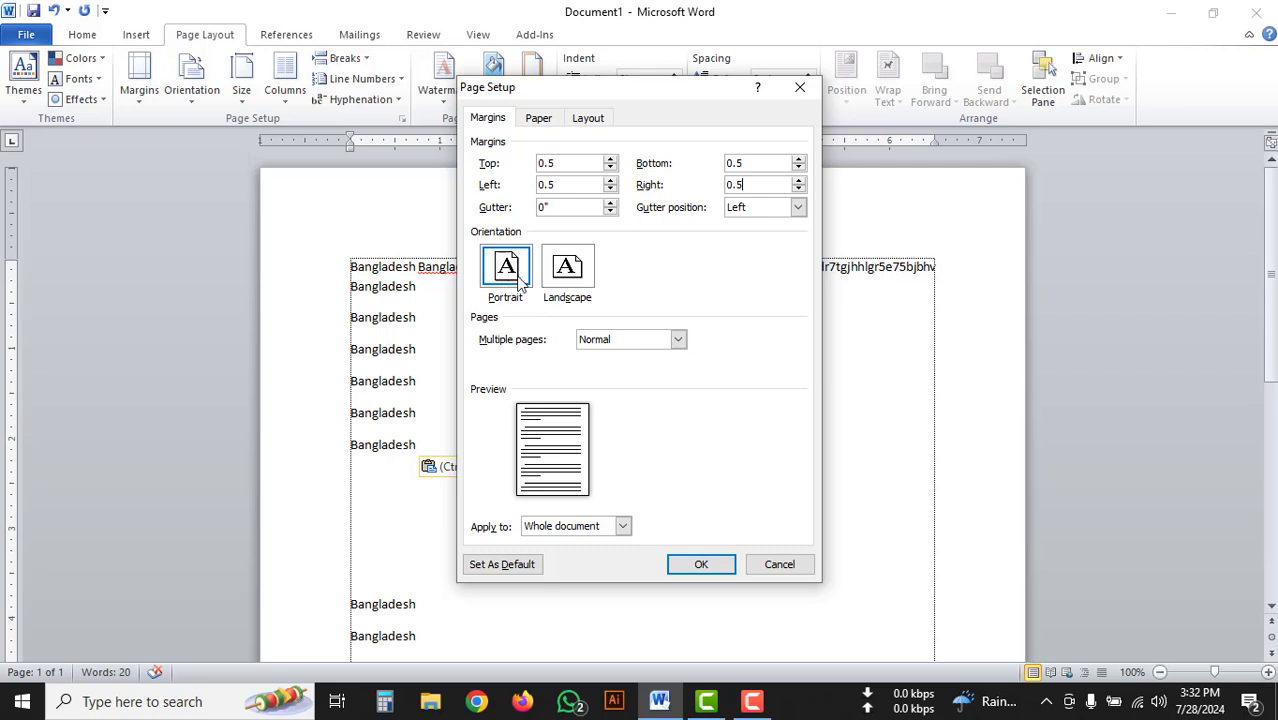
left_click(577, 276)
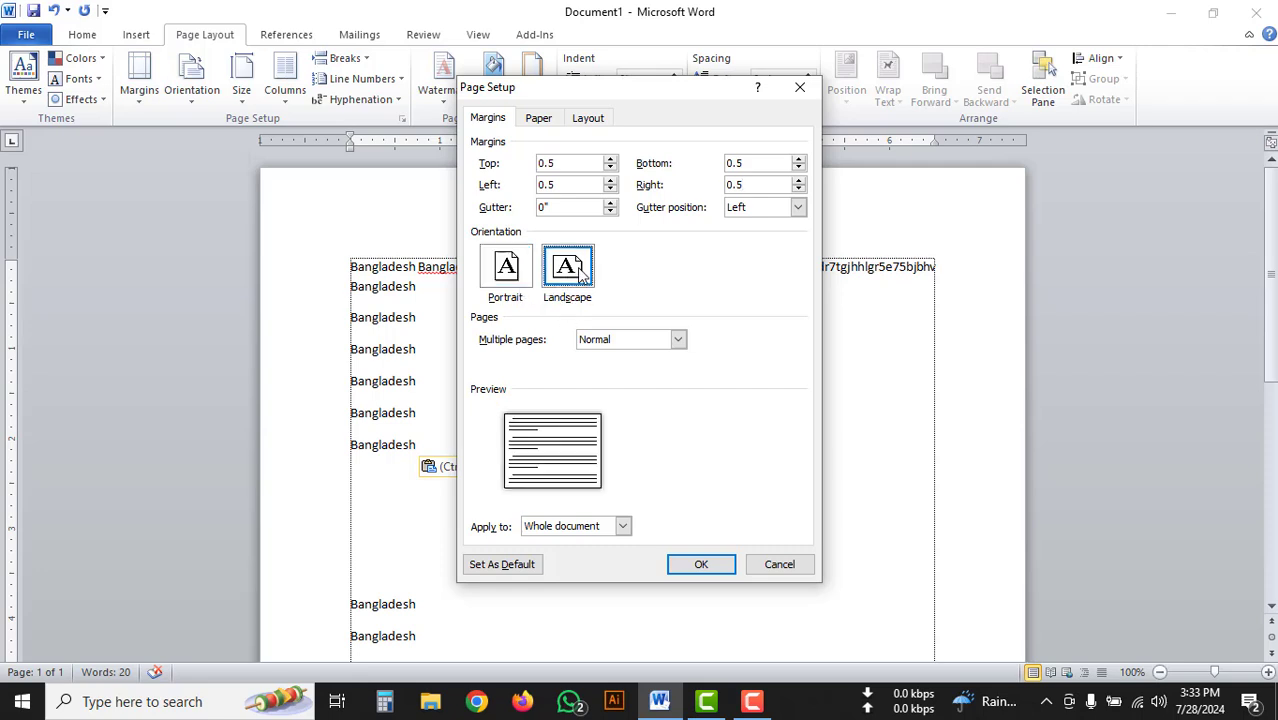
left_click(508, 270)
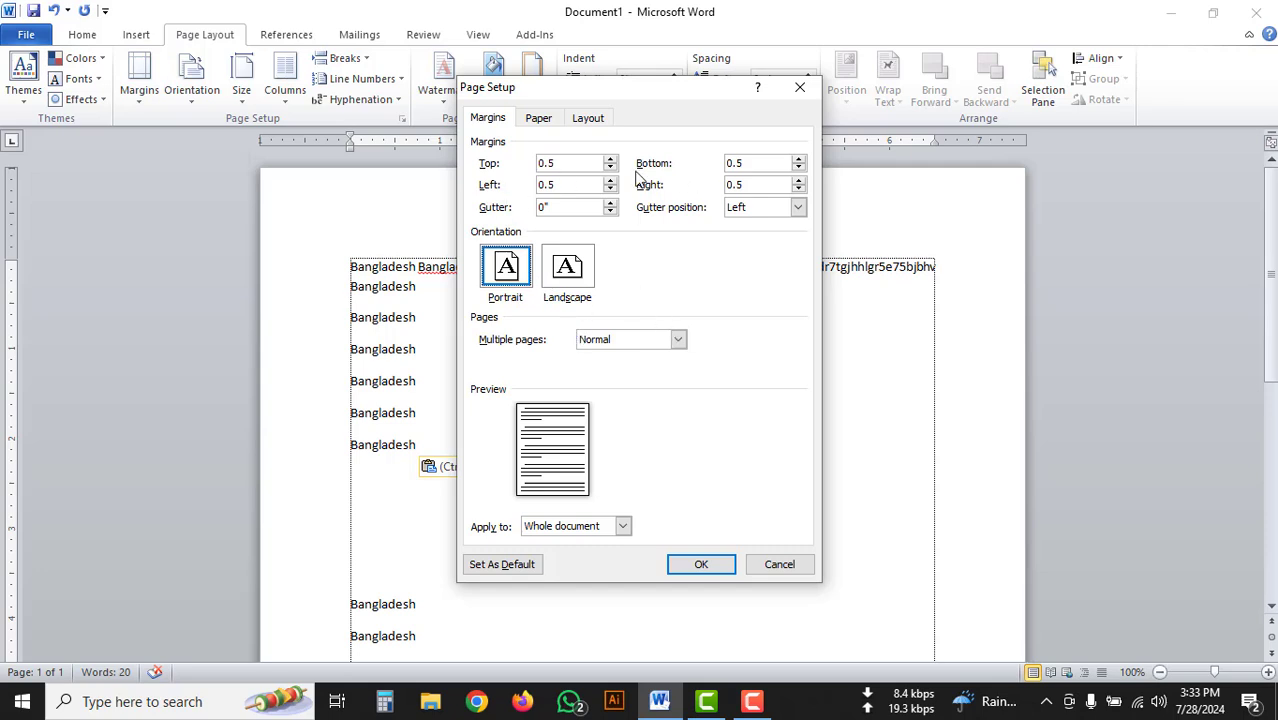
Set the paper size to A4.
left_click(540, 121)
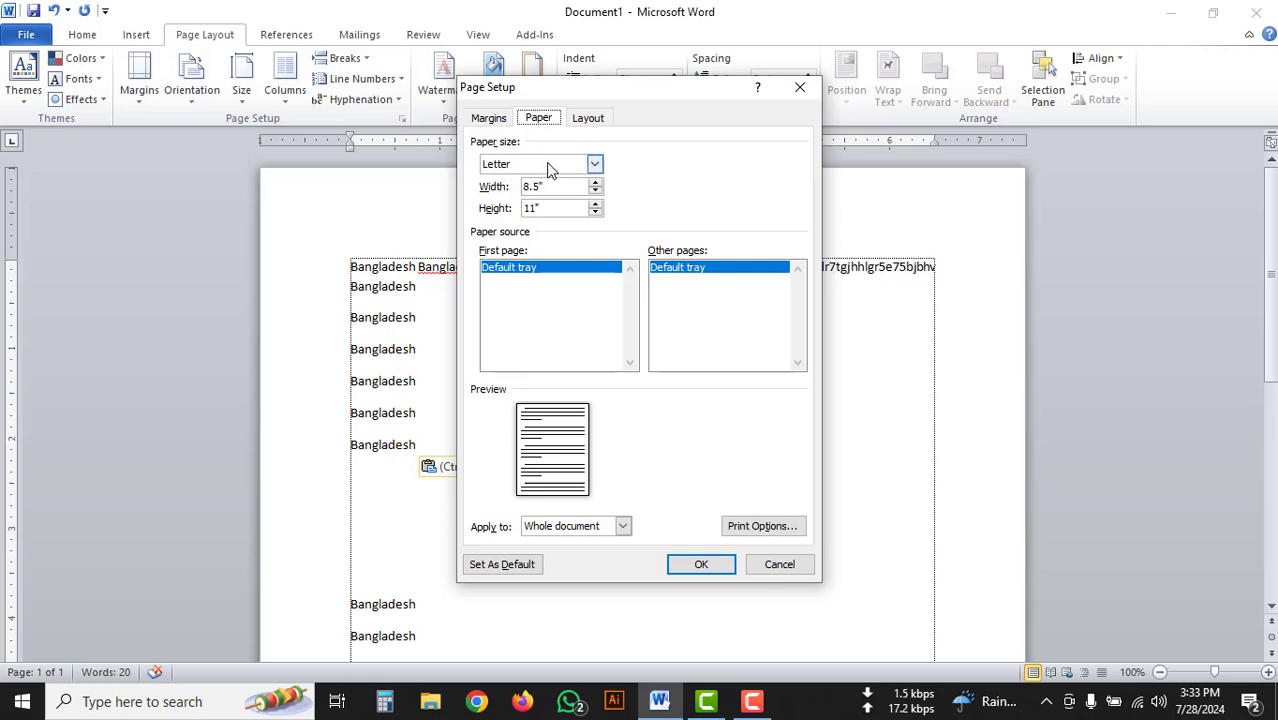
left_click(595, 166)
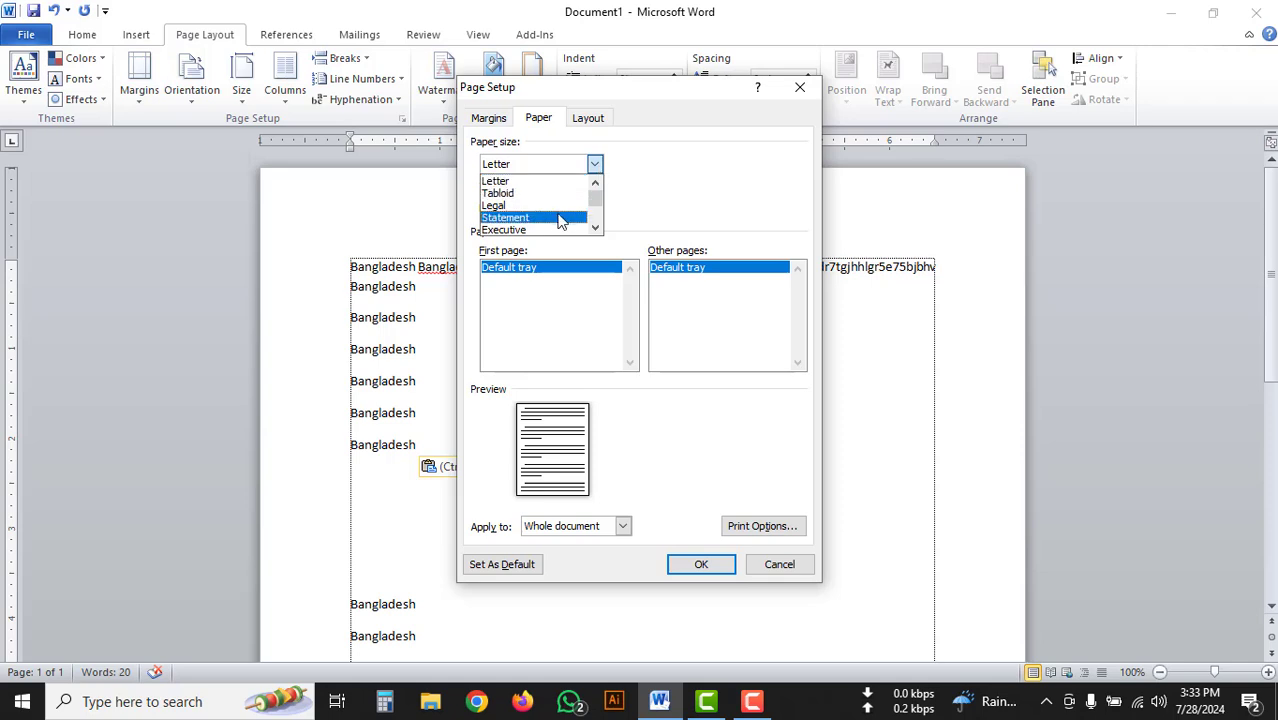
scroll(556, 214, "down", 2)
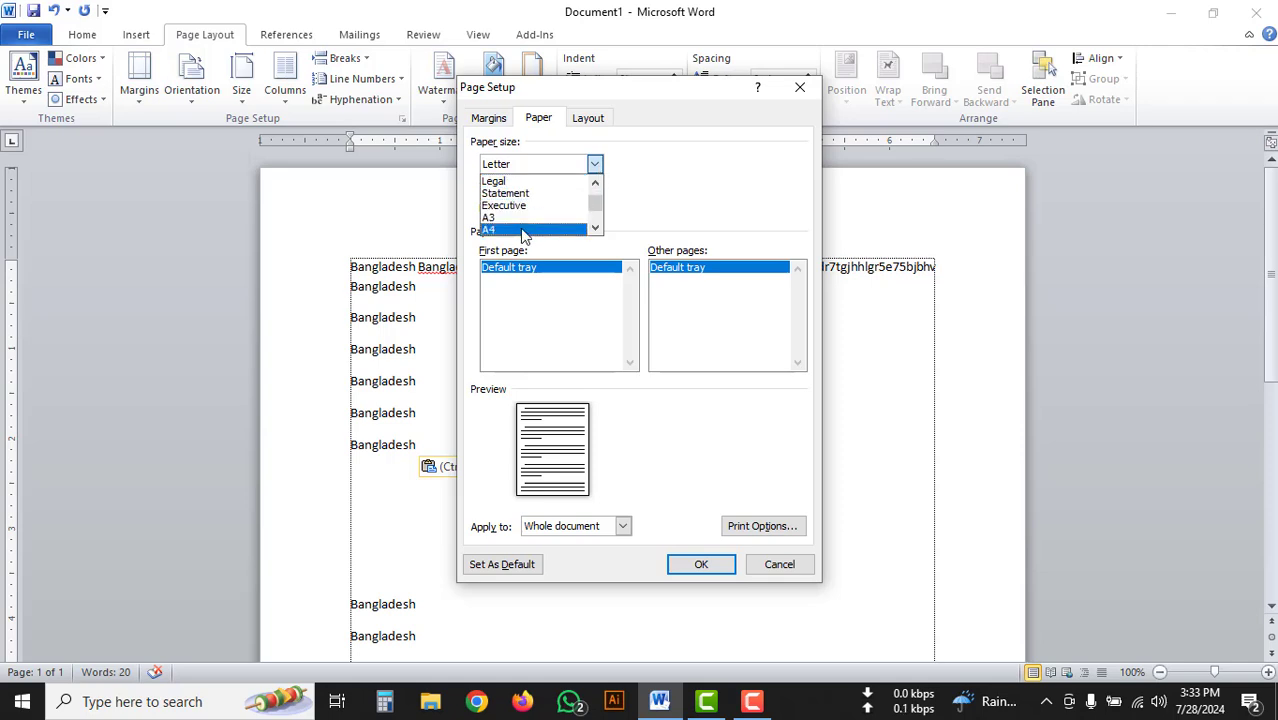
left_click(521, 230)
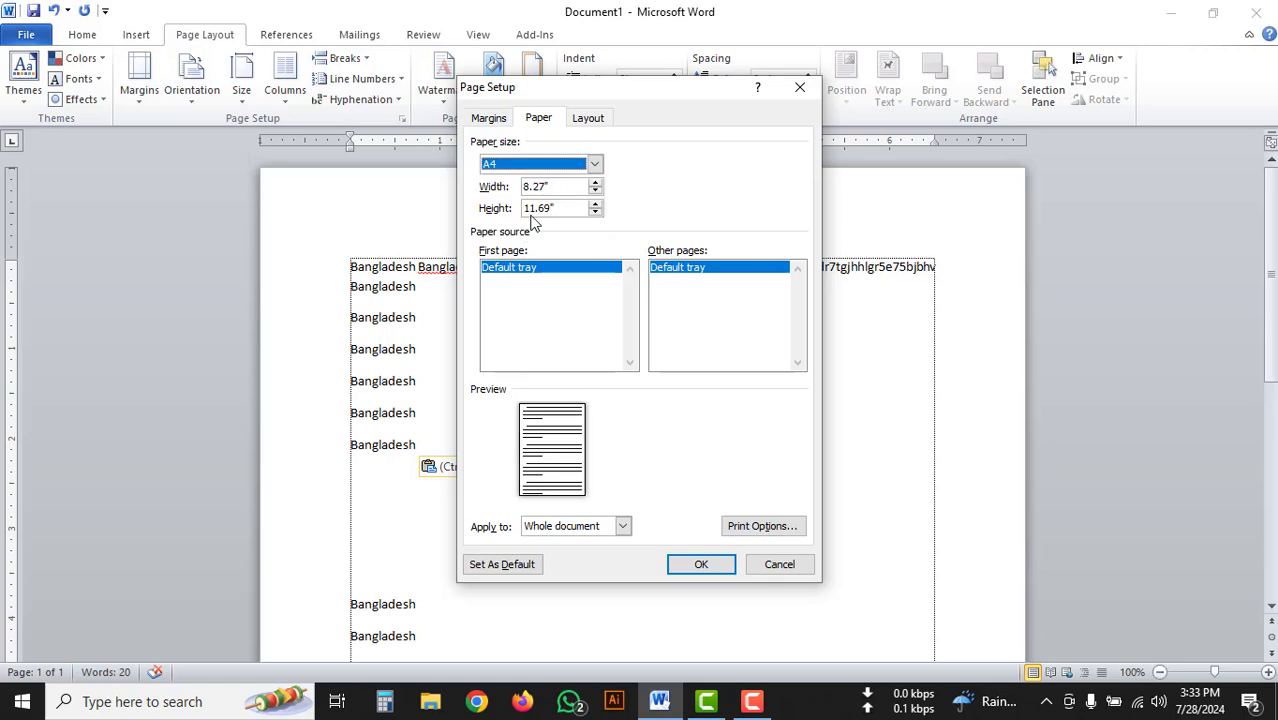
left_click(594, 166)
scroll(557, 208, "down", 2)
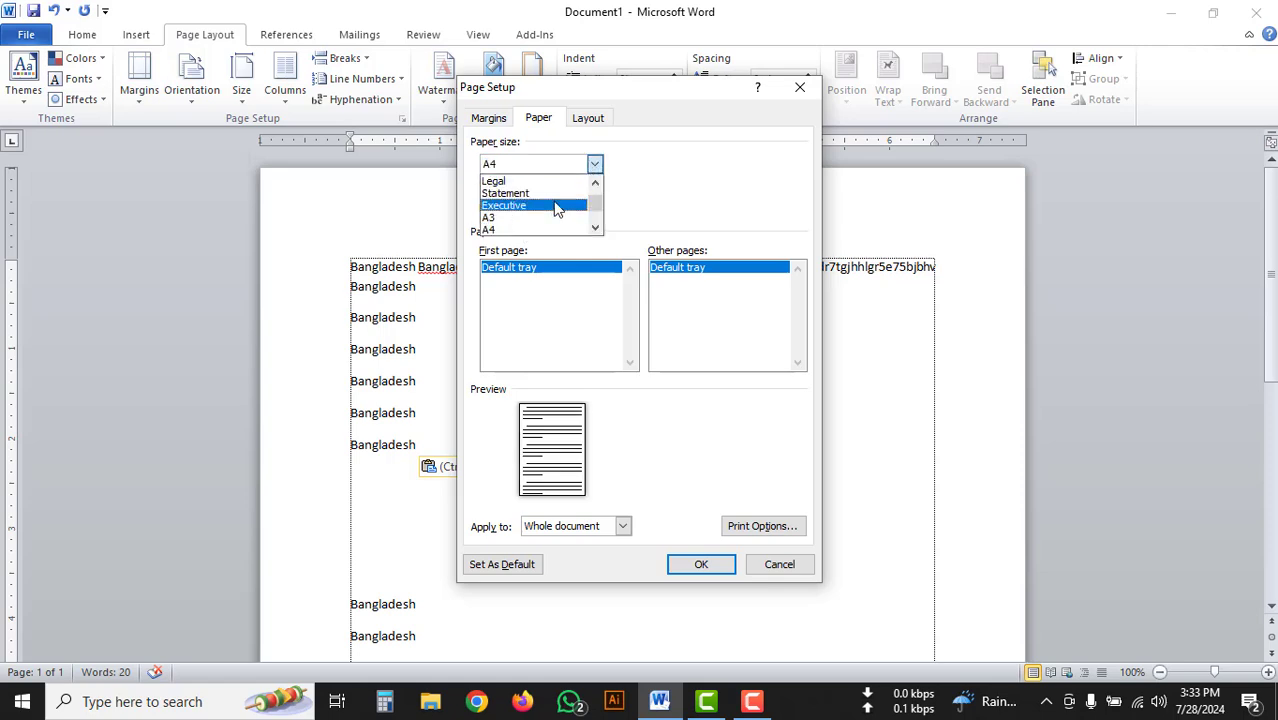
scroll(557, 208, "down", 2)
scroll(557, 208, "up", 1)
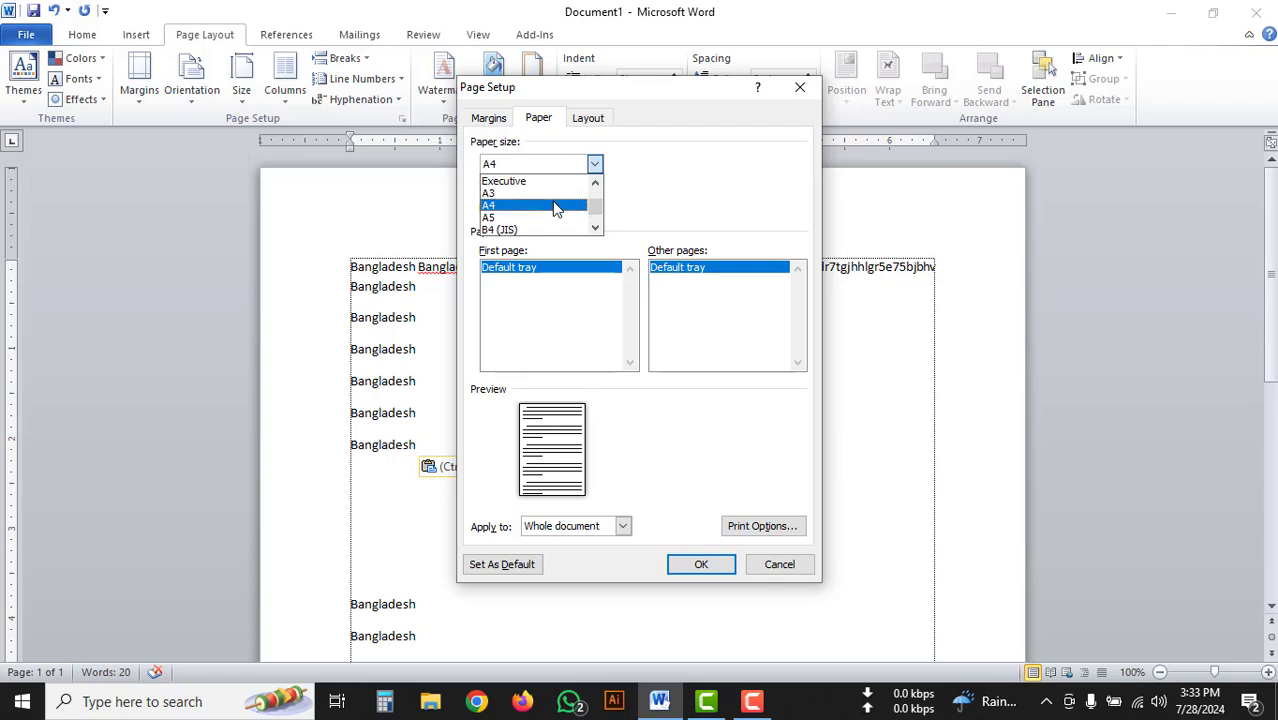
left_click(505, 206)
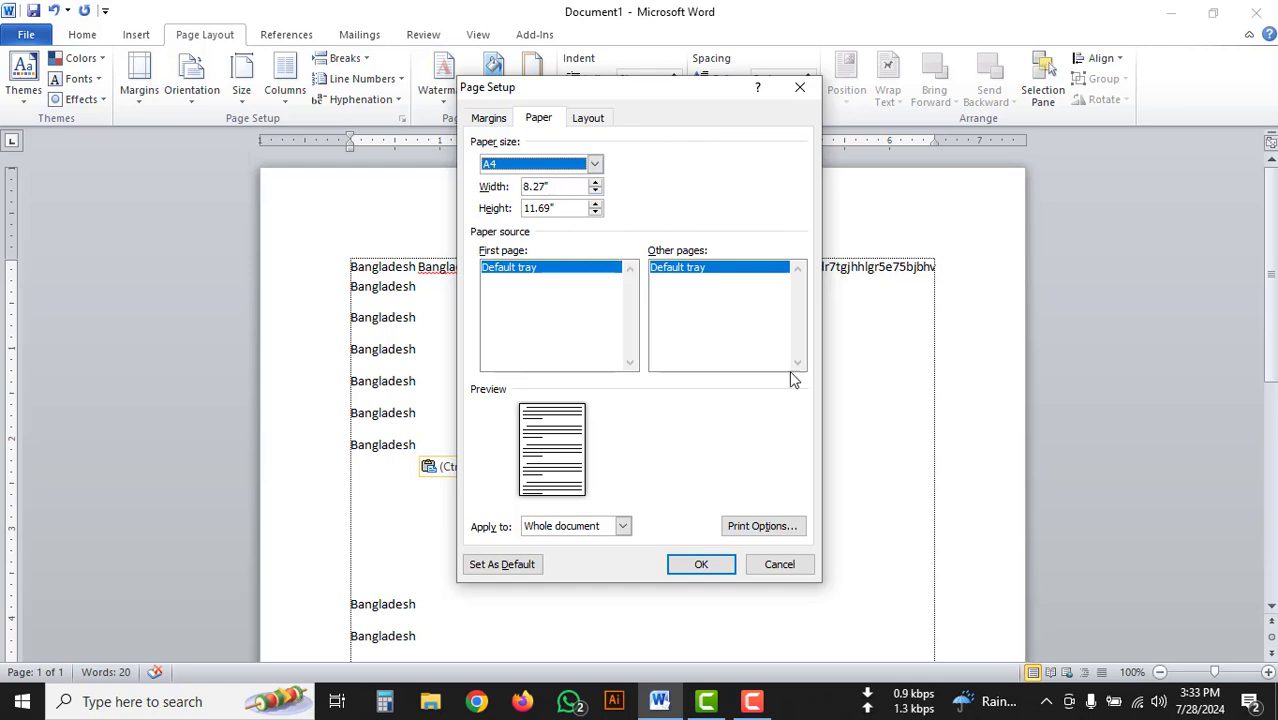
Review the layout, margin and paper settings and apply the page setup to the whole document.
left_click(585, 119)
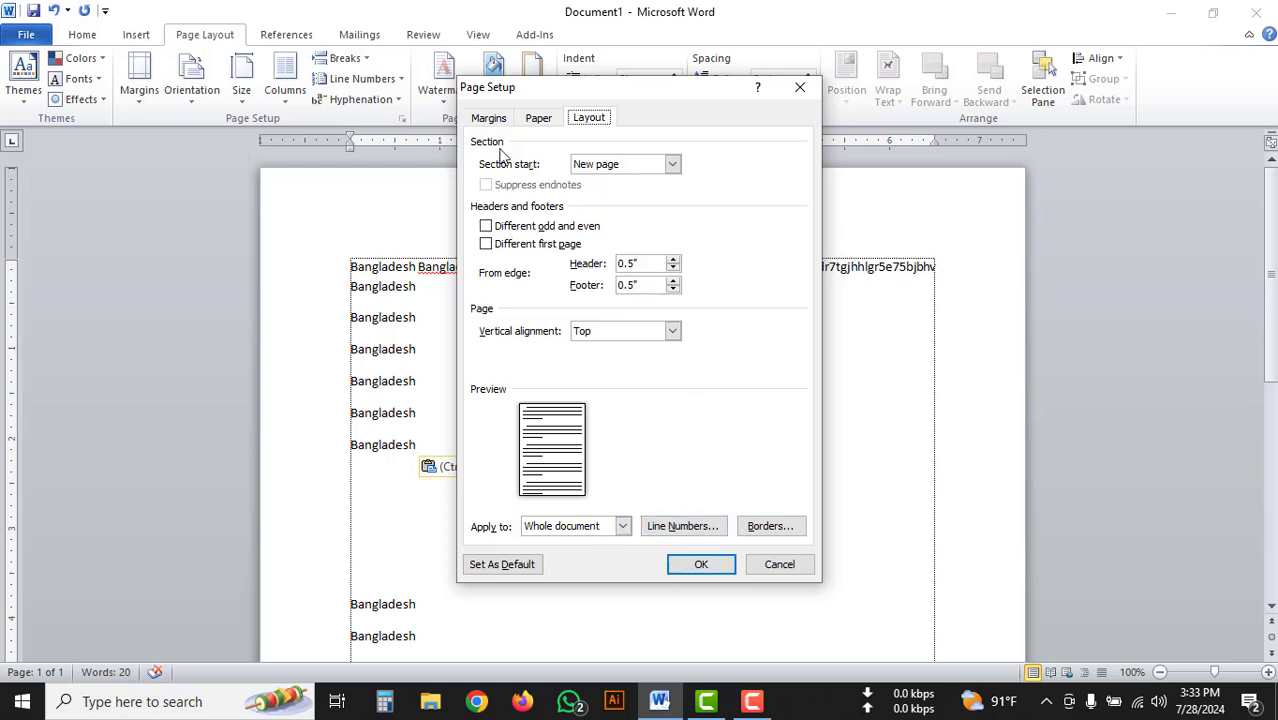
left_click(489, 120)
left_click(547, 119)
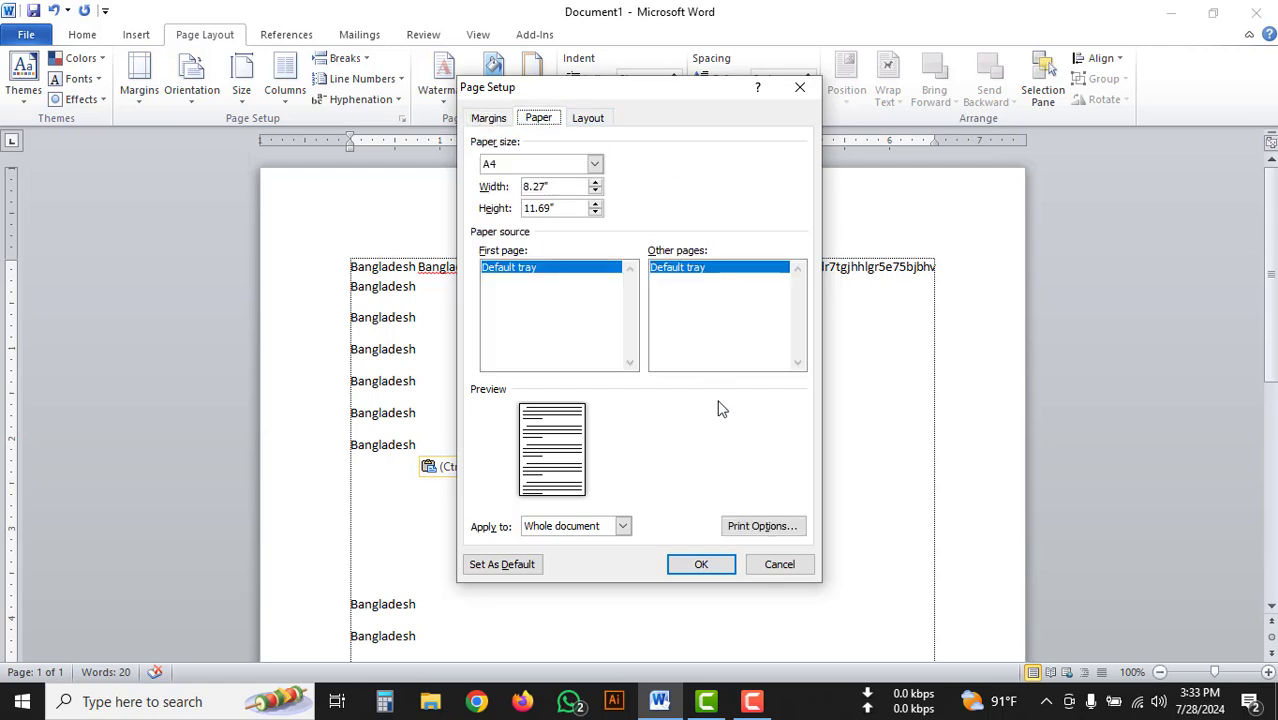
left_click(700, 565)
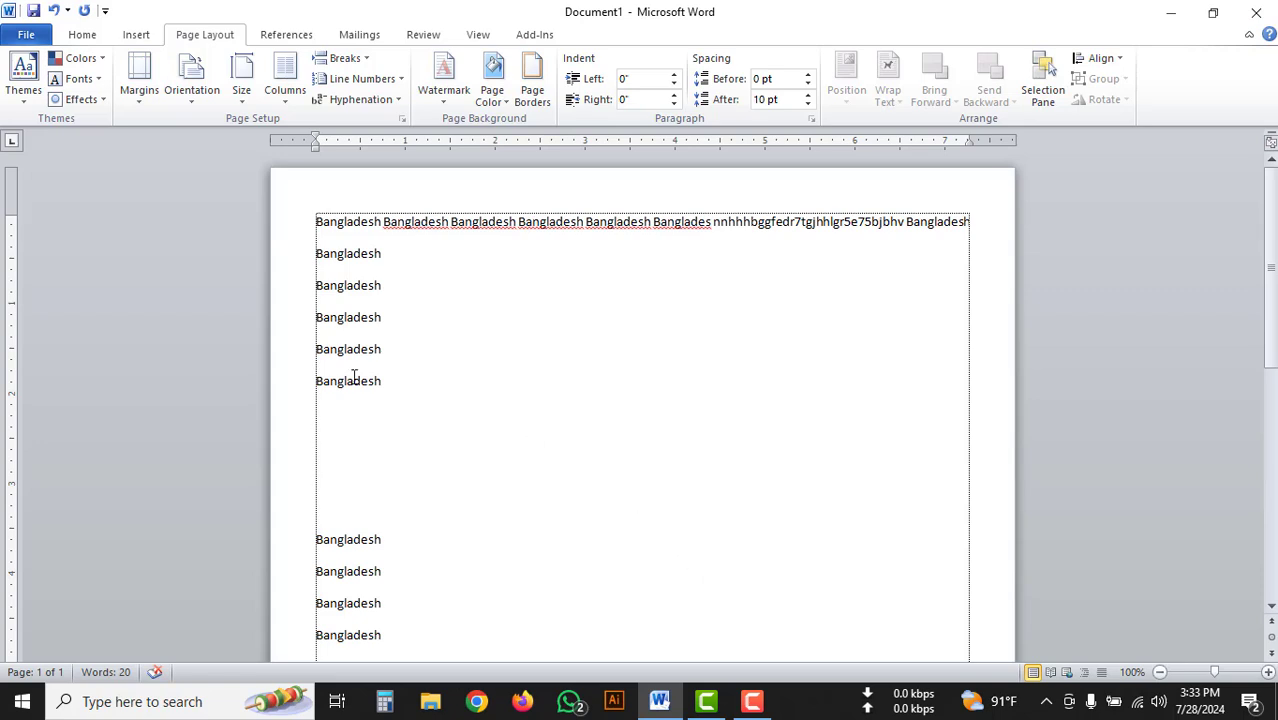
Examine the text against the narrowed margins along both sides and down the length of the page.
left_click_drag(310, 222, 309, 305)
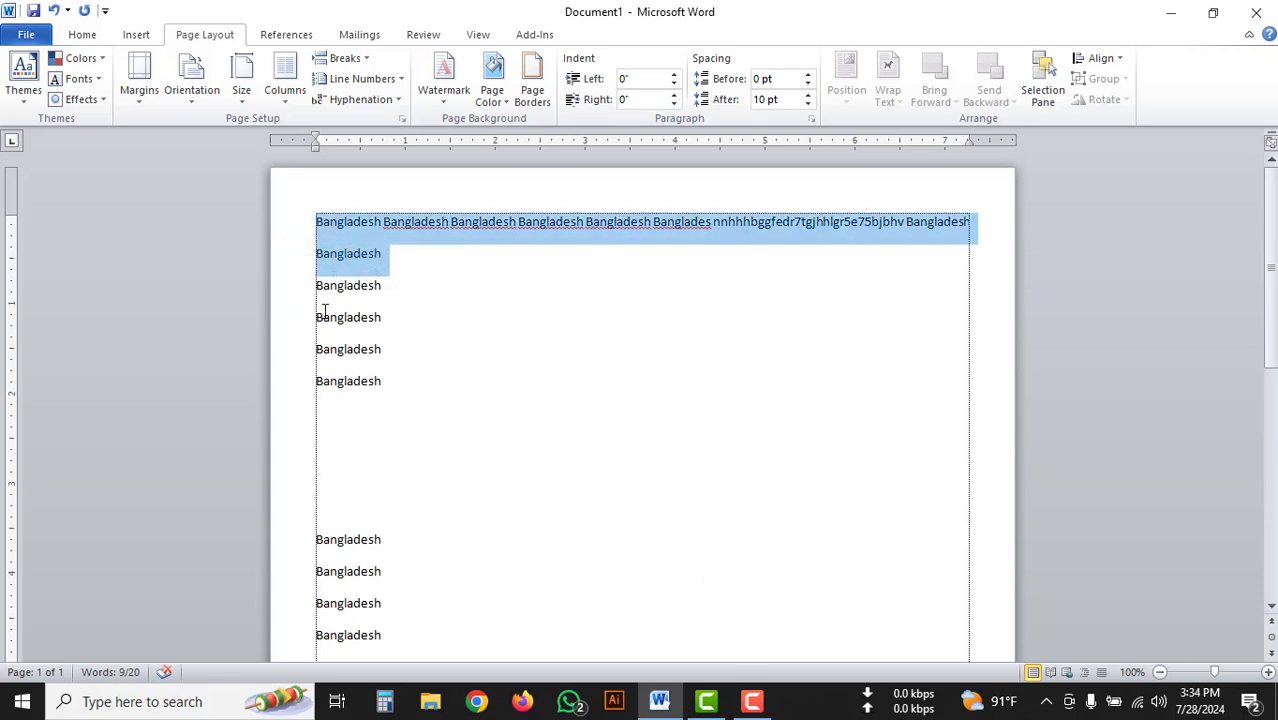
left_click(295, 366)
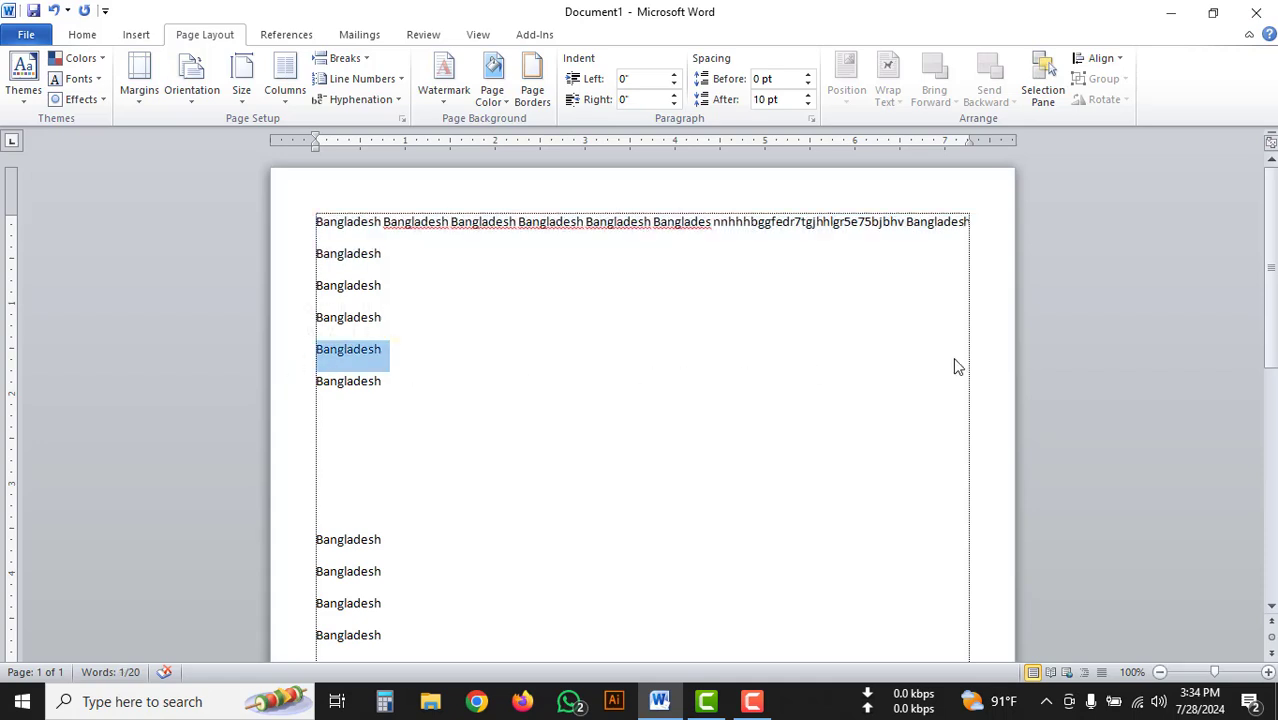
left_click(1000, 304)
scroll(990, 315, "down", 4)
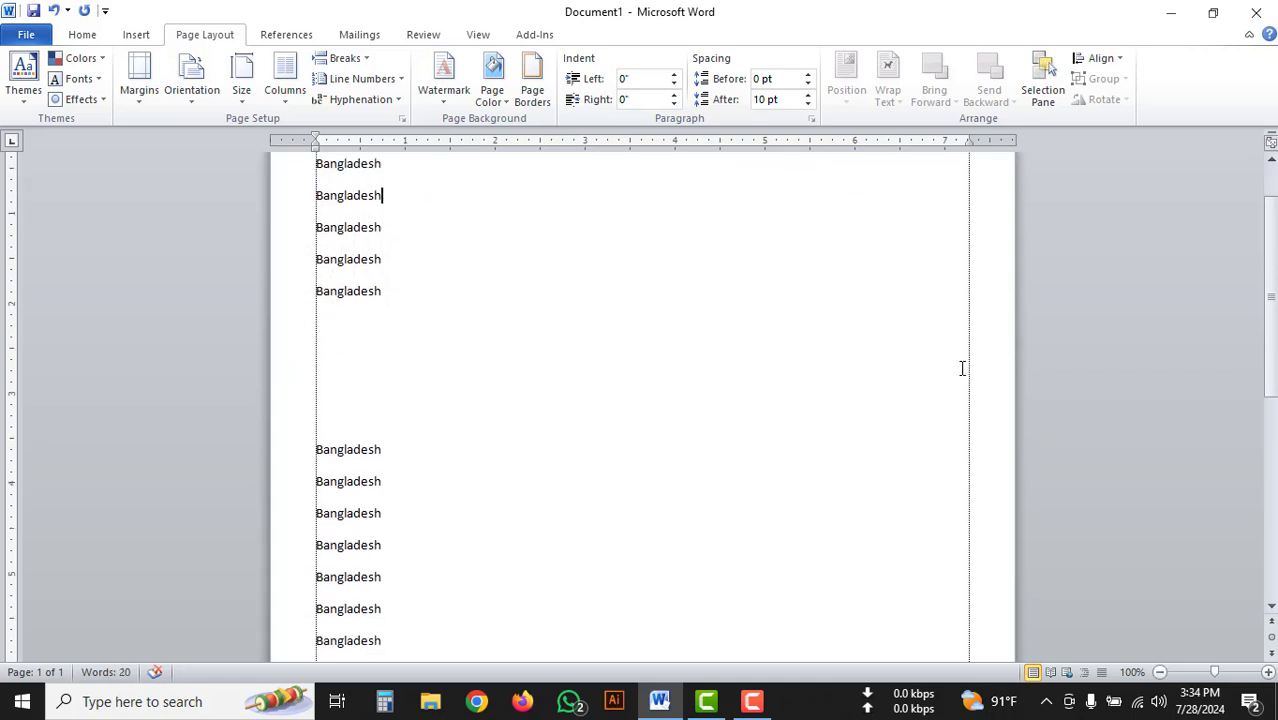
scroll(930, 328, "down", 2)
scroll(914, 333, "up", 6)
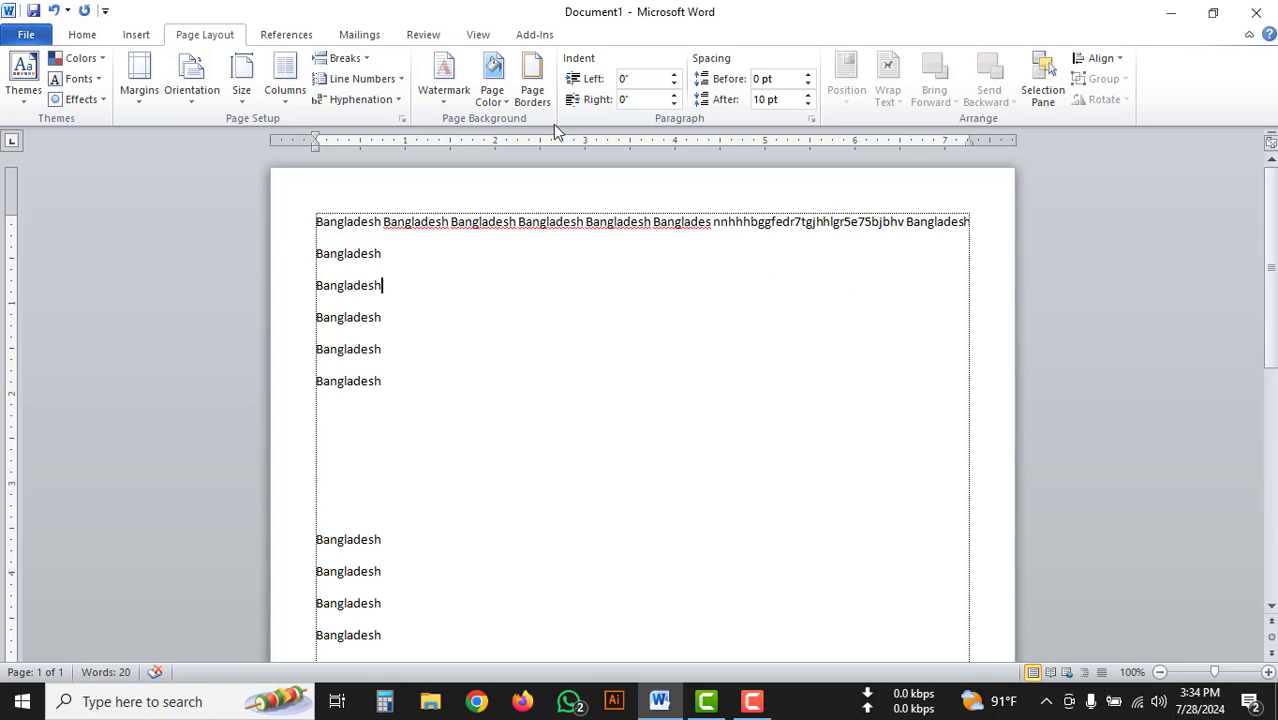
Check the print preview of the A4 page with 0.5-inch margins and return to the document.
left_click(27, 36)
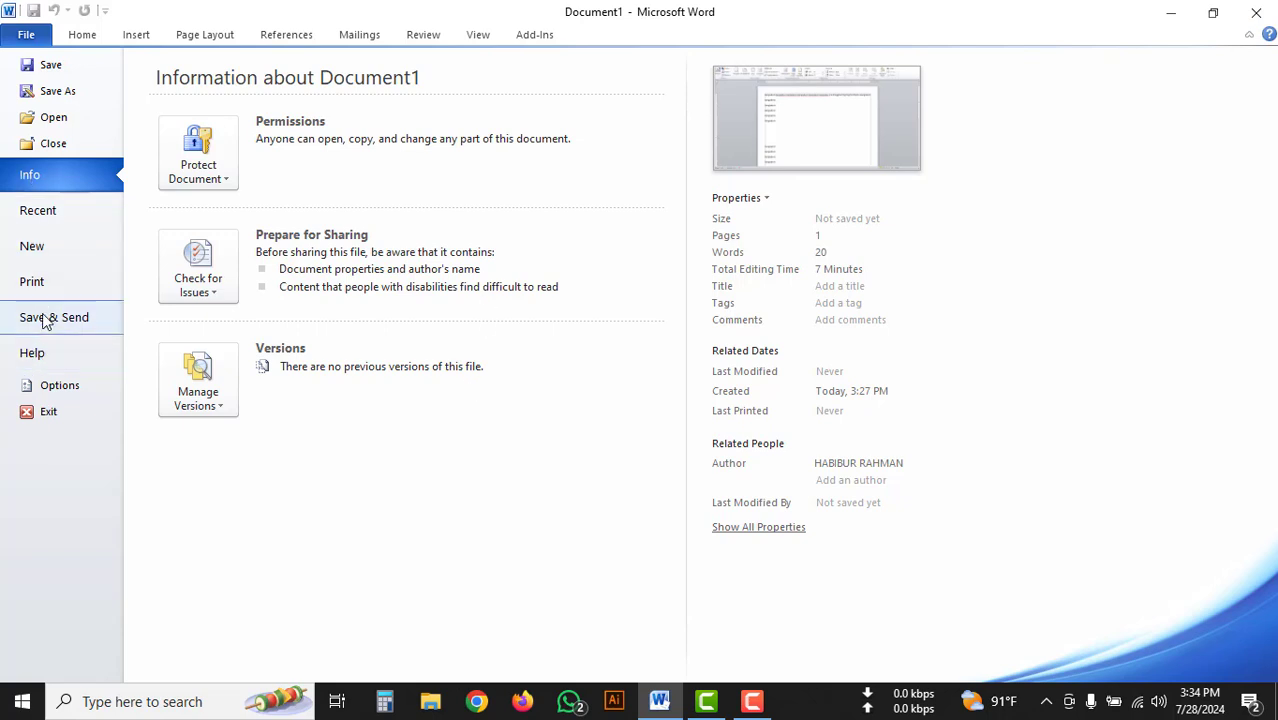
left_click(64, 287)
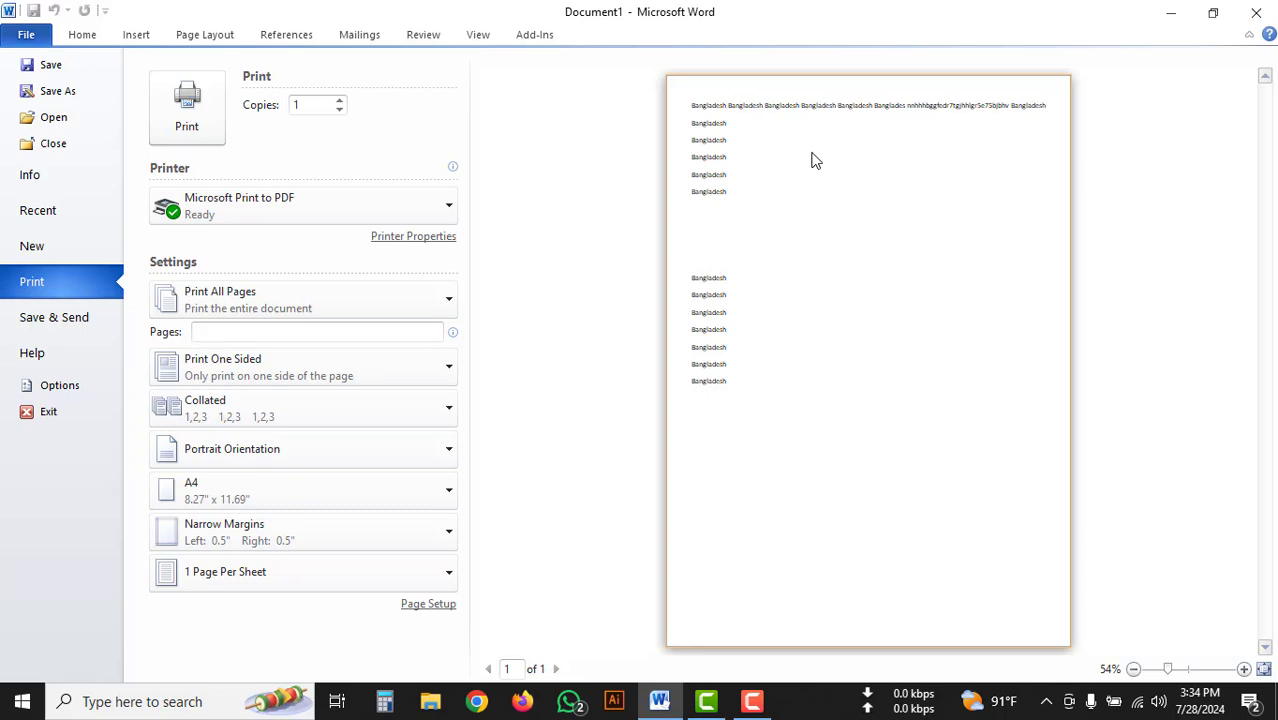
left_click(27, 36)
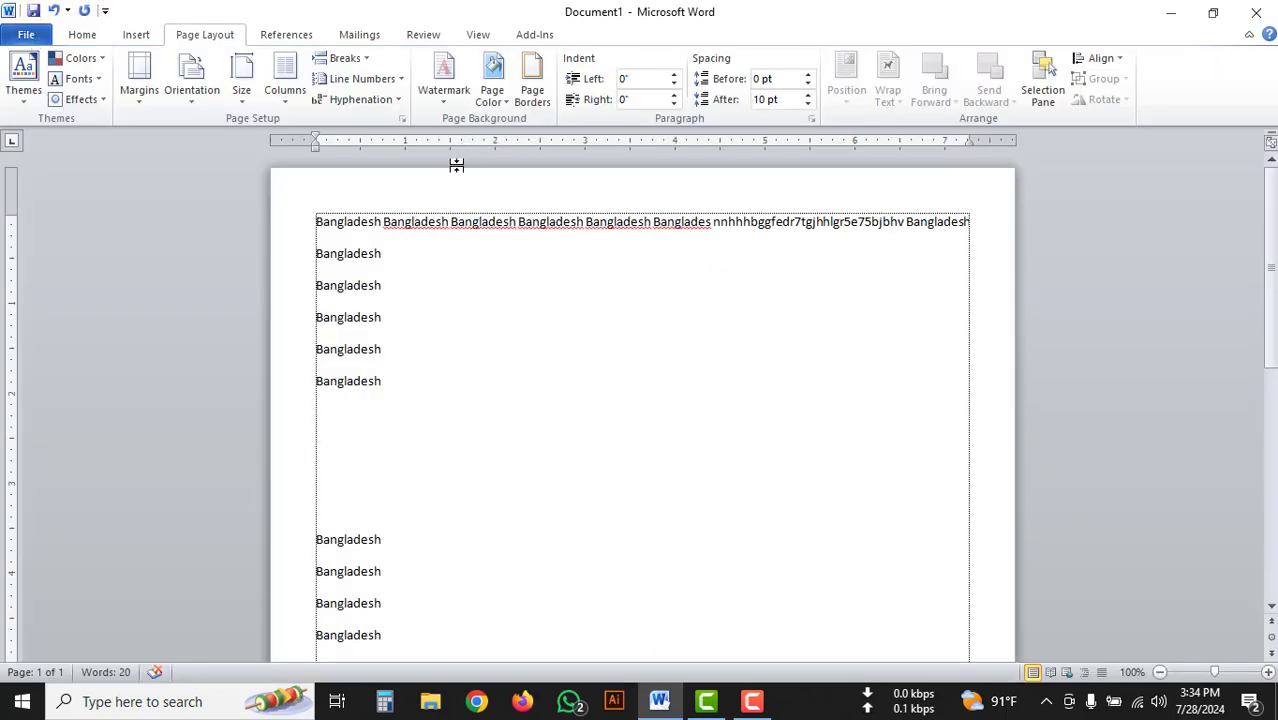